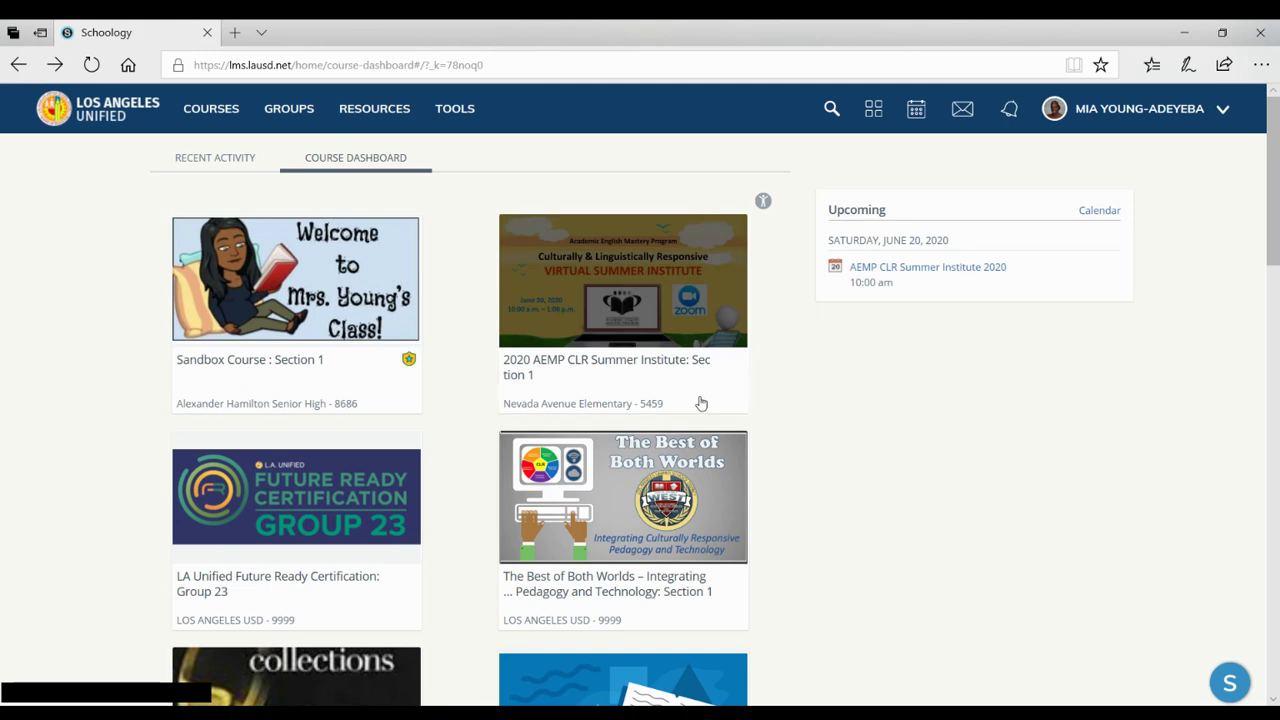
# - Open the Sandbox Course : Section 1 card from the Course Dashboard
pyautogui.click(327, 307)
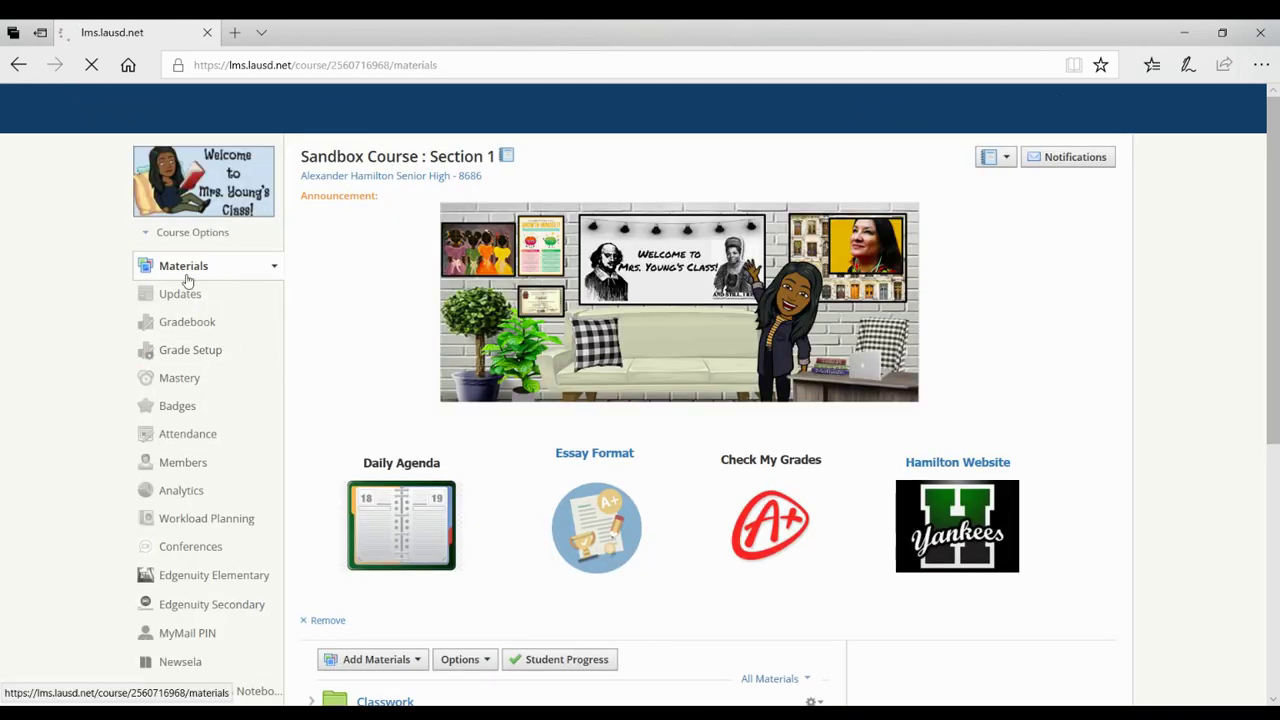
# - On Grade Setup, preview a new grading category's options, keeping Total pts and drop lowest 0
pyautogui.click(178, 358)
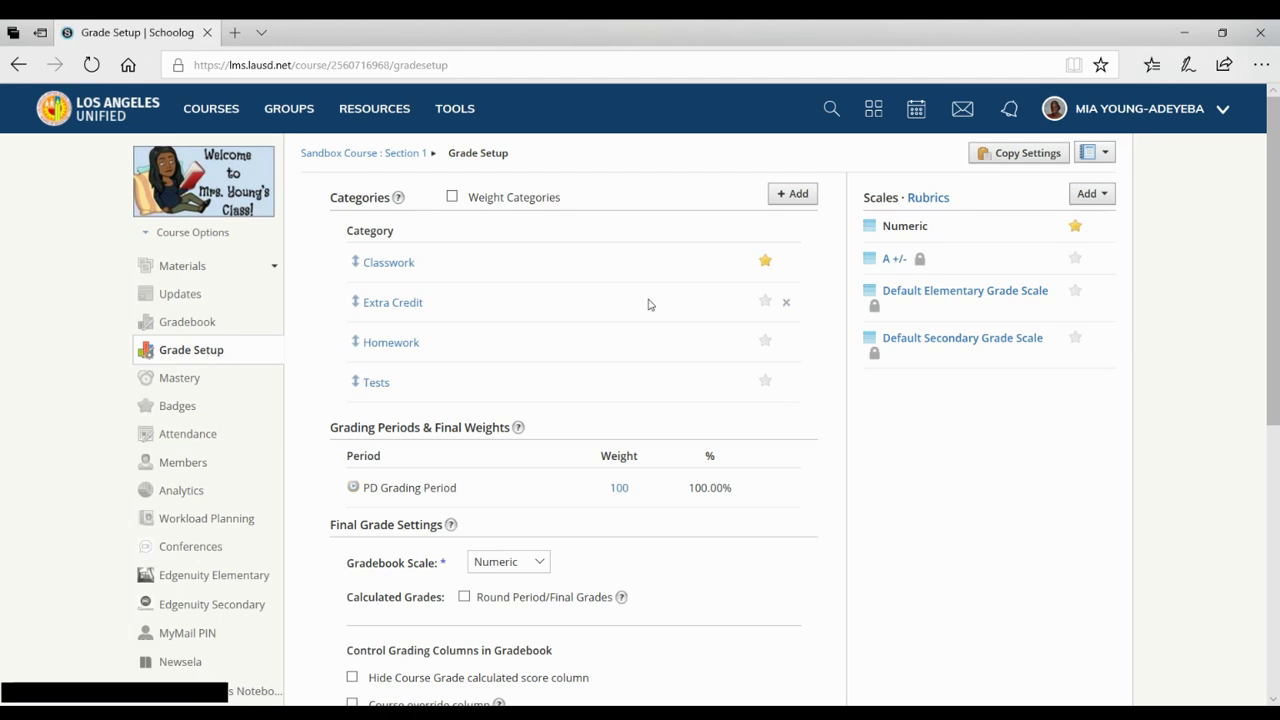
pyautogui.click(795, 197)
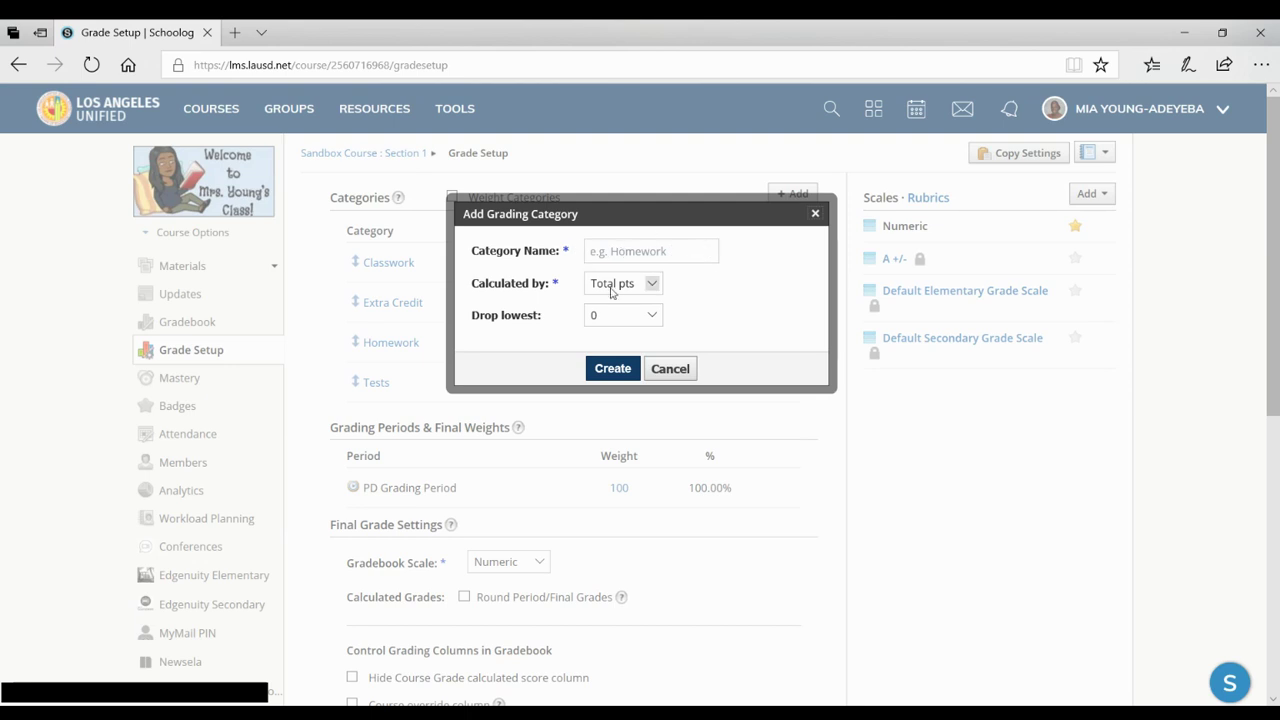
pyautogui.click(652, 285)
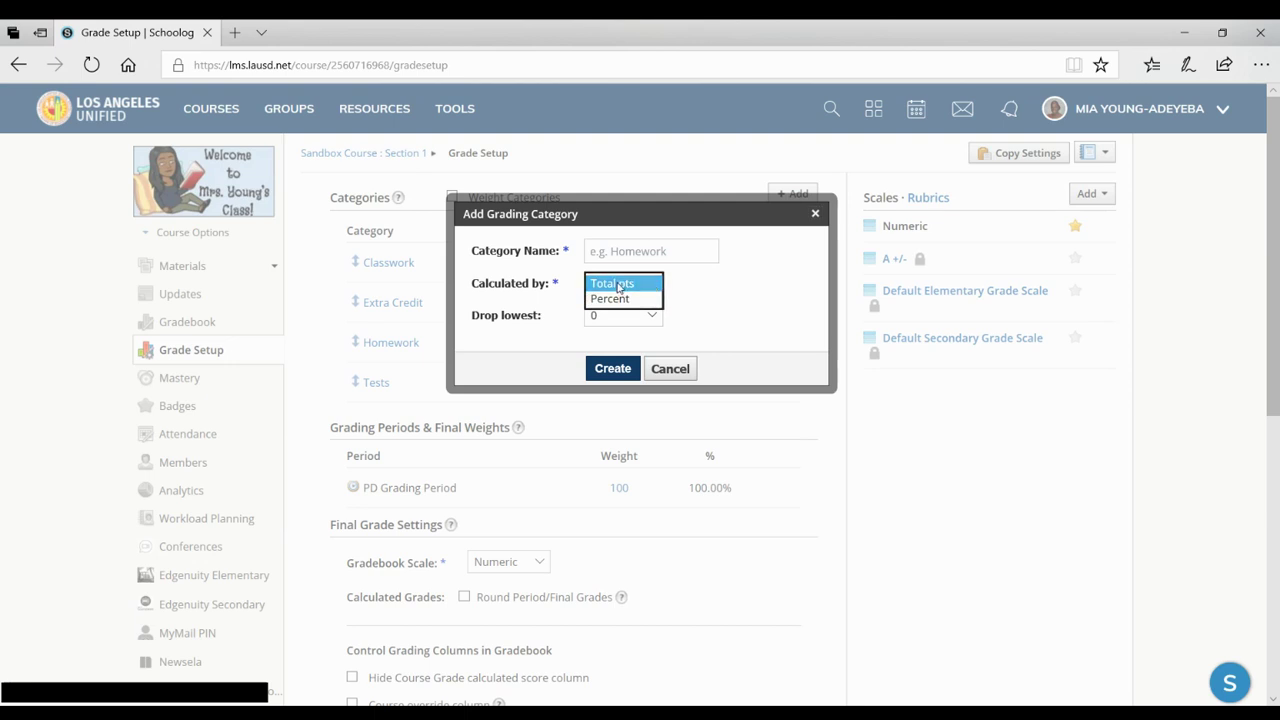
pyautogui.click(696, 302)
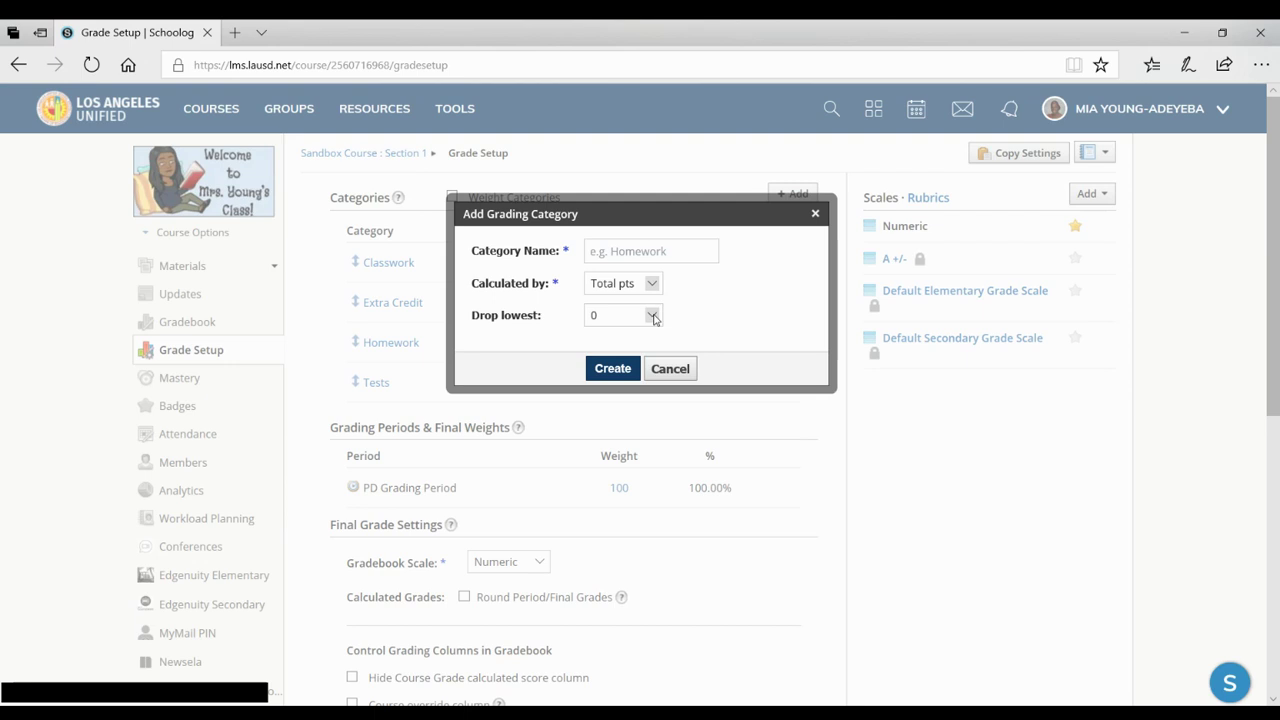
pyautogui.click(652, 316)
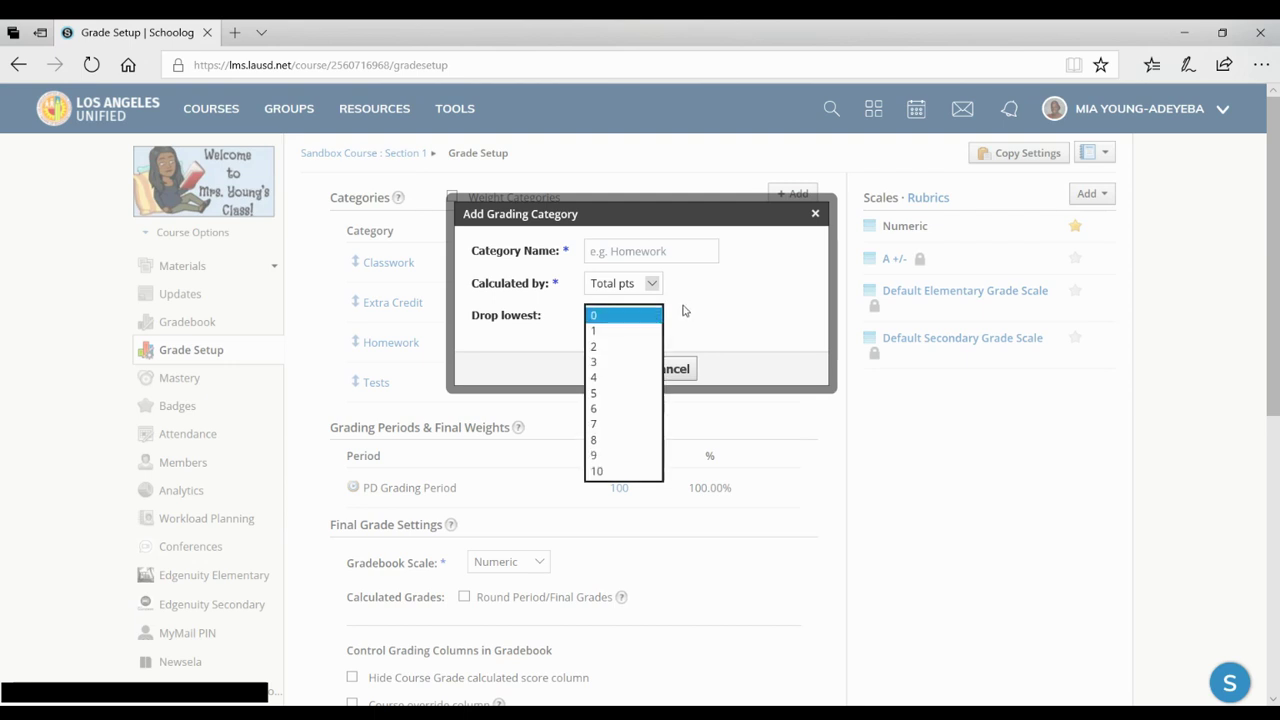
pyautogui.click(681, 313)
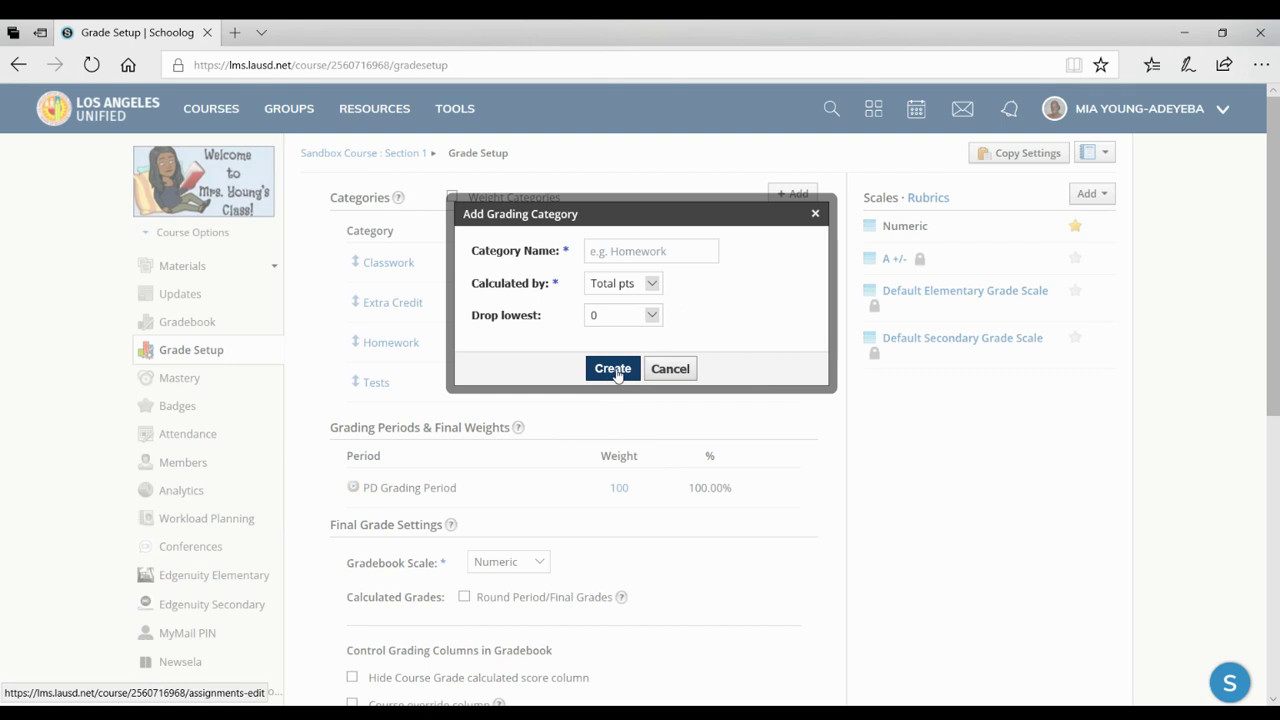
pyautogui.click(682, 371)
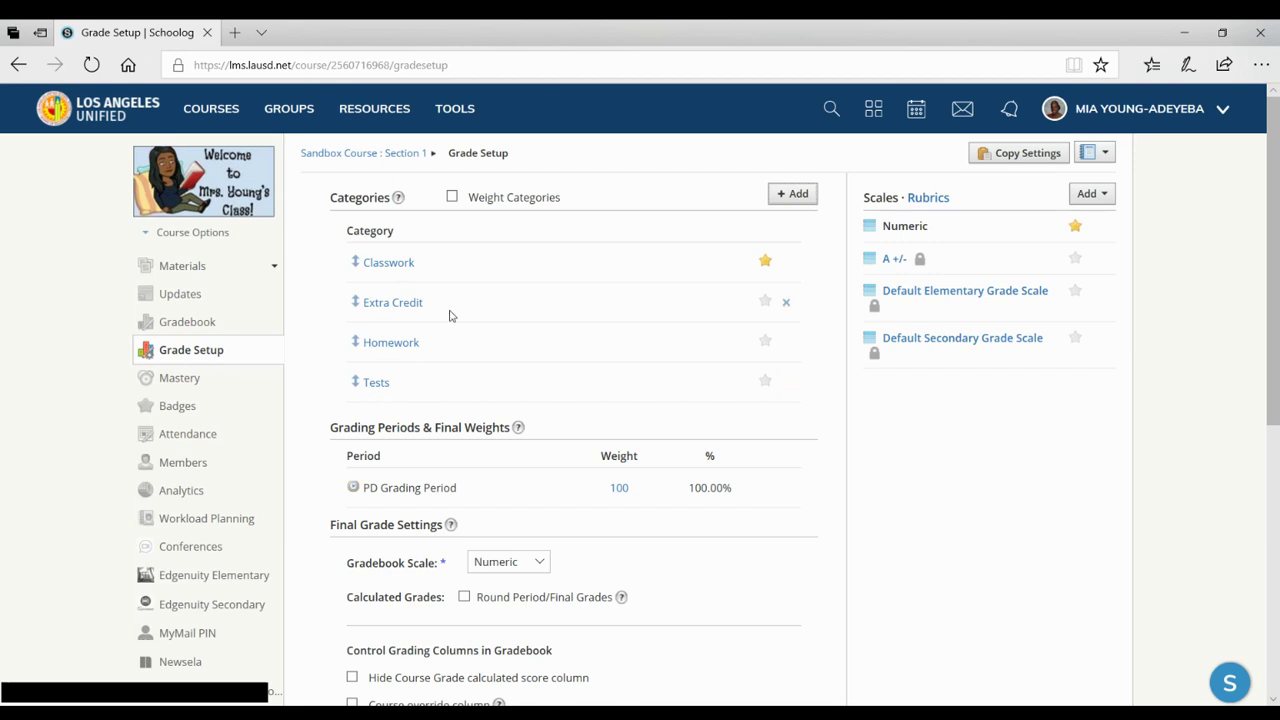
pyautogui.click(452, 198)
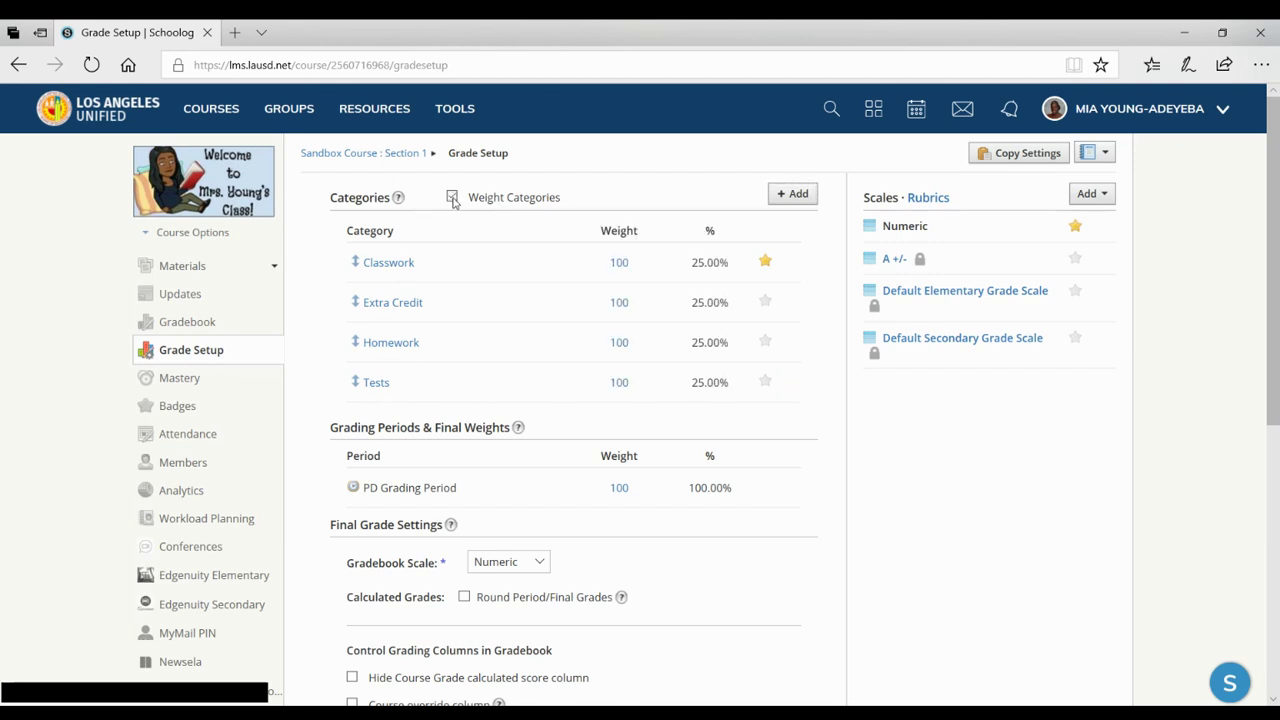
pyautogui.click(452, 198)
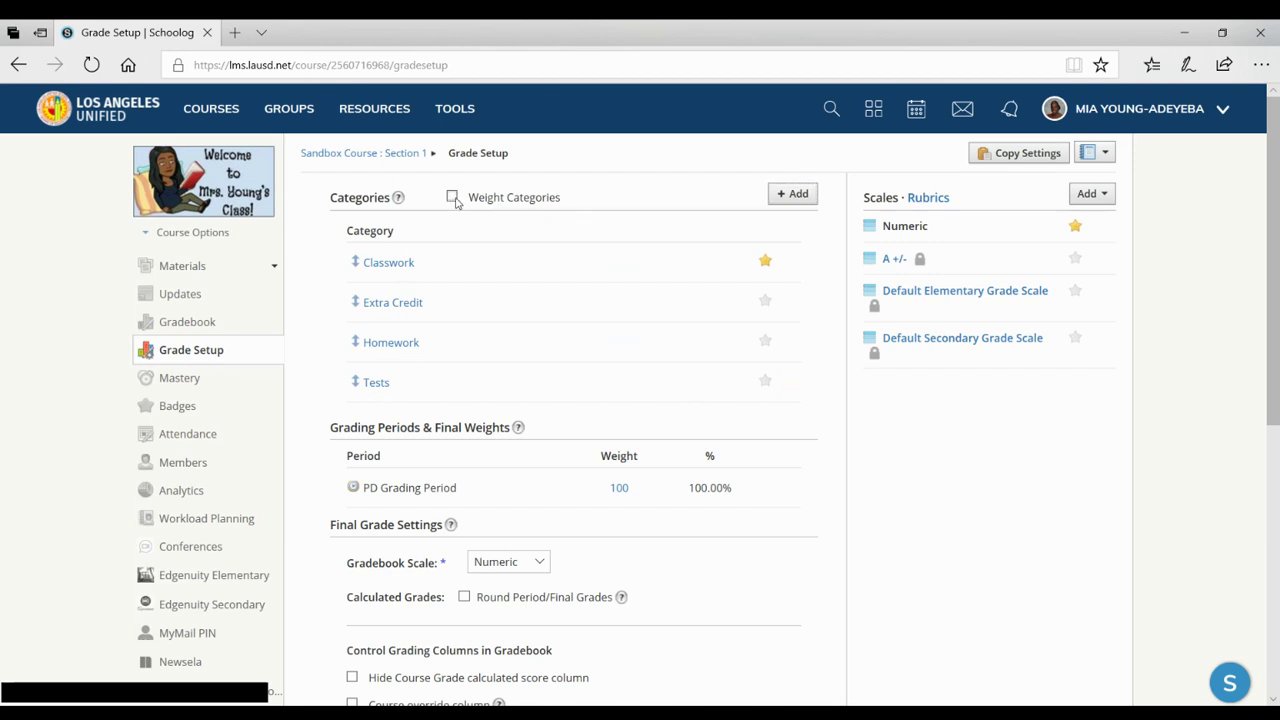
pyautogui.click(766, 260)
pyautogui.scroll(-1, 763, 511)
pyautogui.scroll(-3, 763, 506)
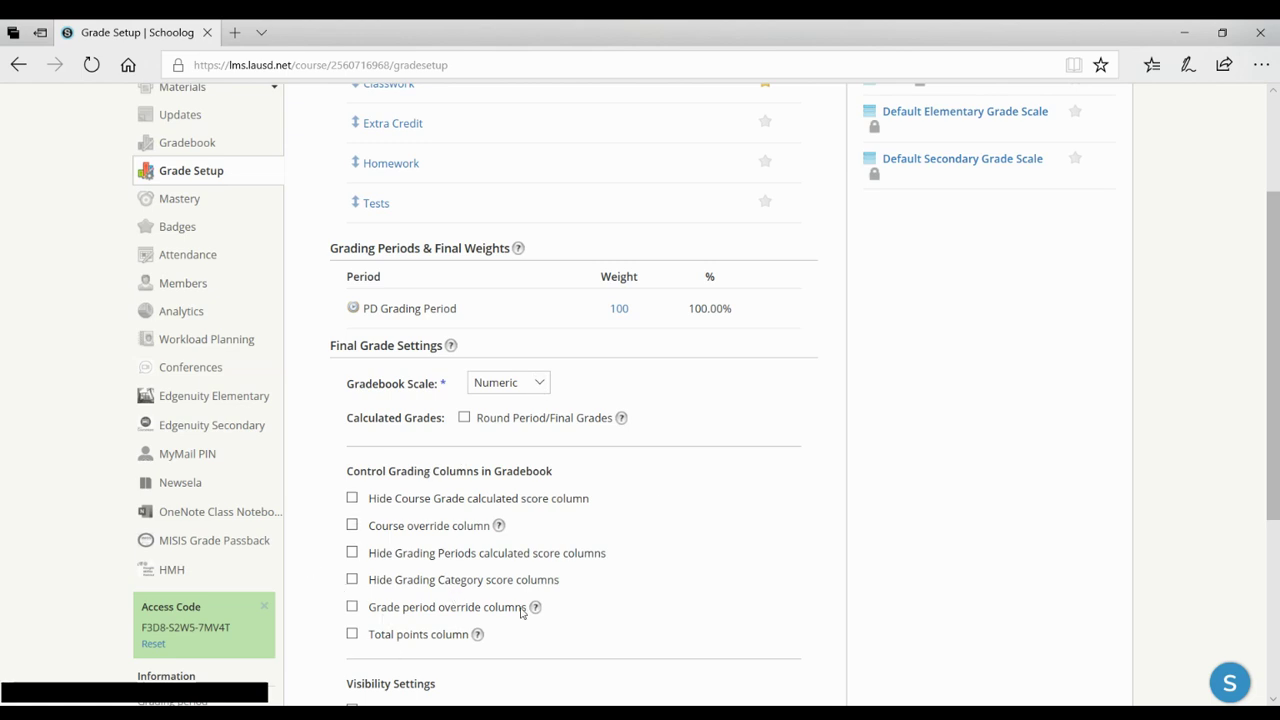
# - Save the grade setup changes
pyautogui.scroll(3, 740, 528)
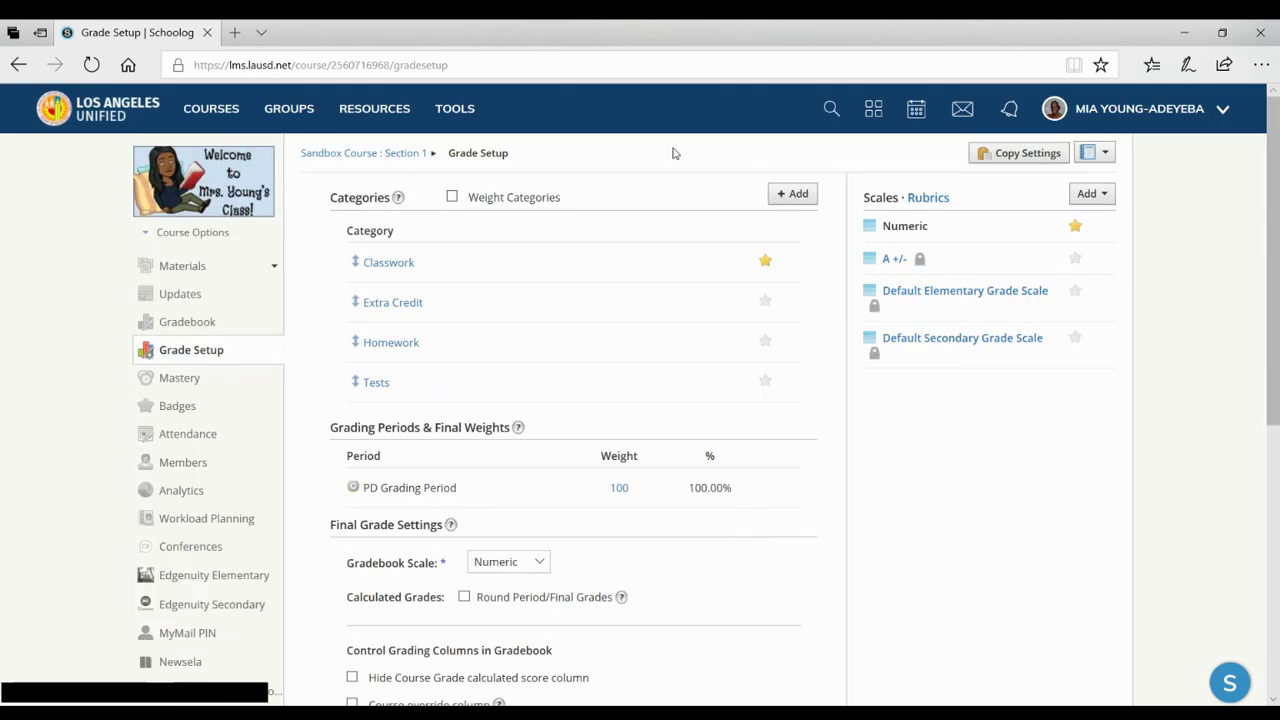
pyautogui.scroll(-3, 725, 533)
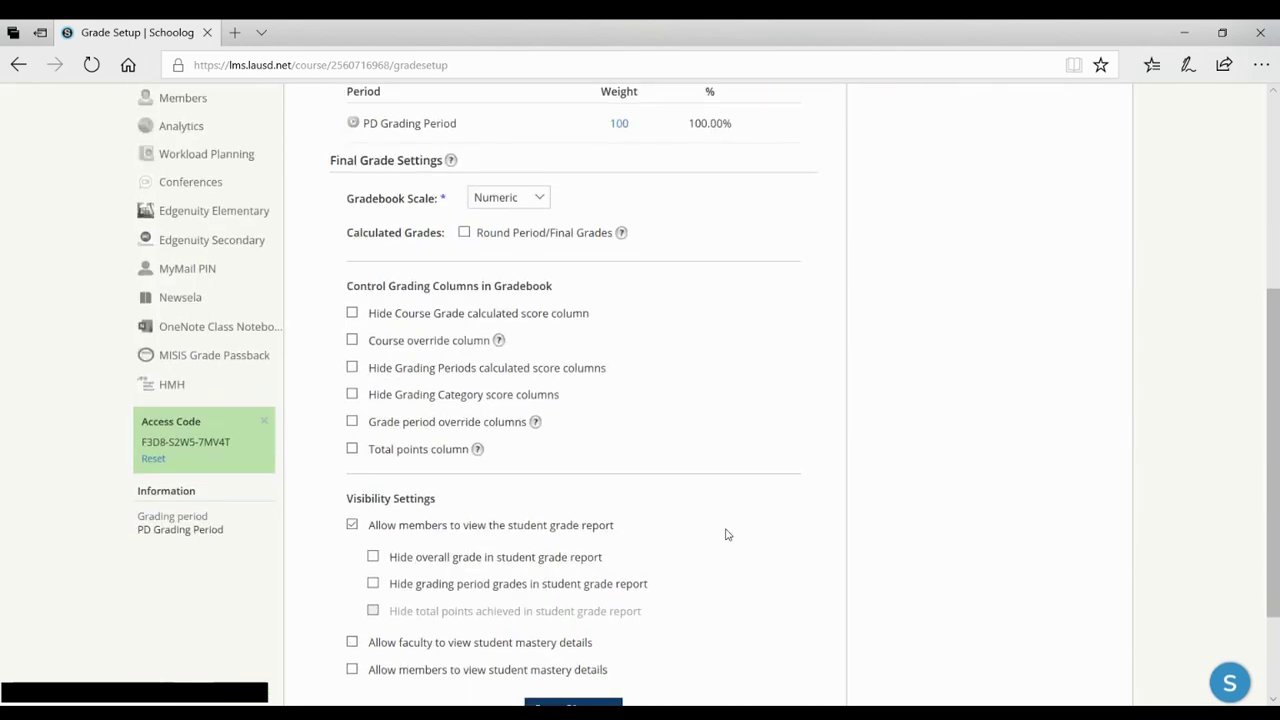
pyautogui.scroll(-2, 725, 532)
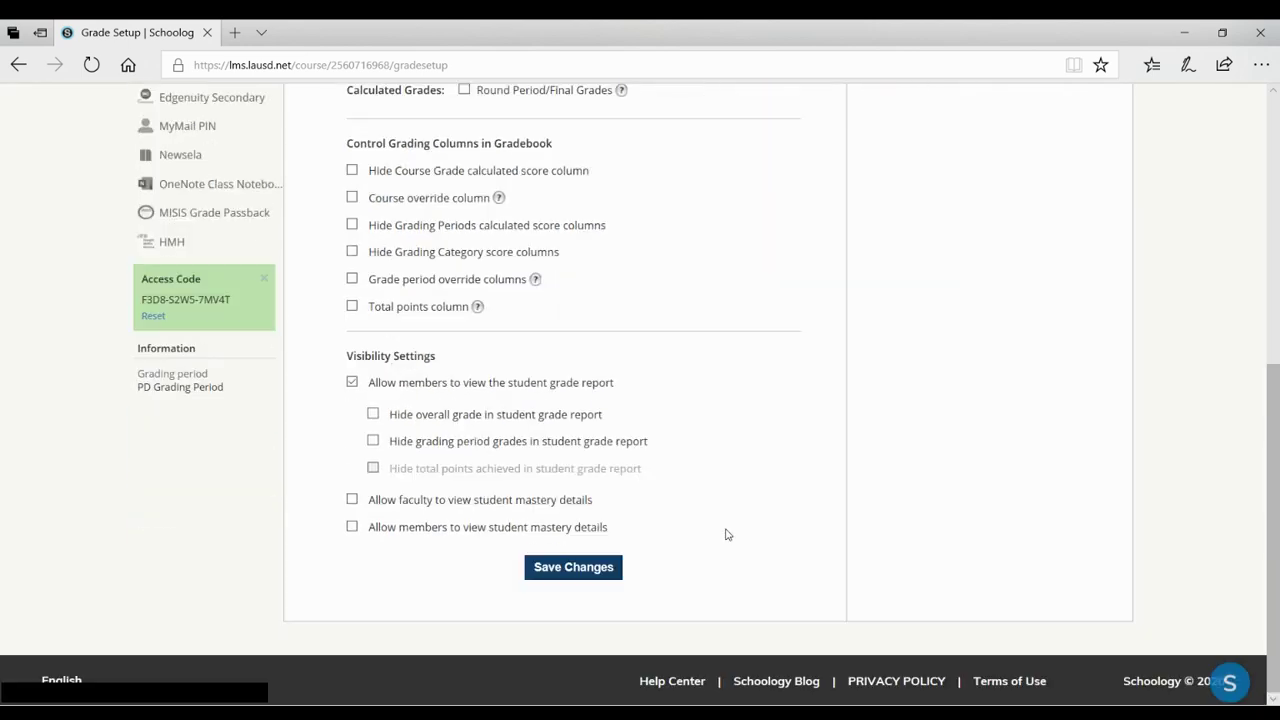
pyautogui.click(586, 578)
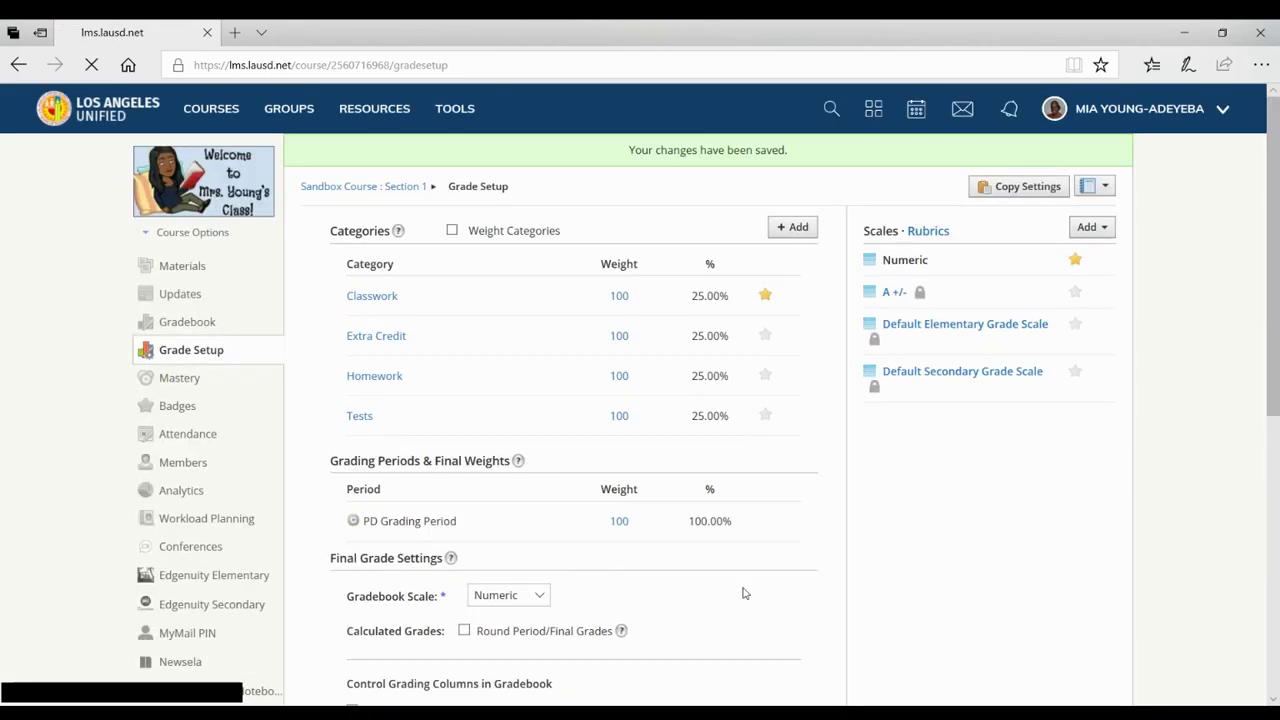
# - Try copying the grade settings to other courses, then cancel after the course-selection error
pyautogui.click(1024, 191)
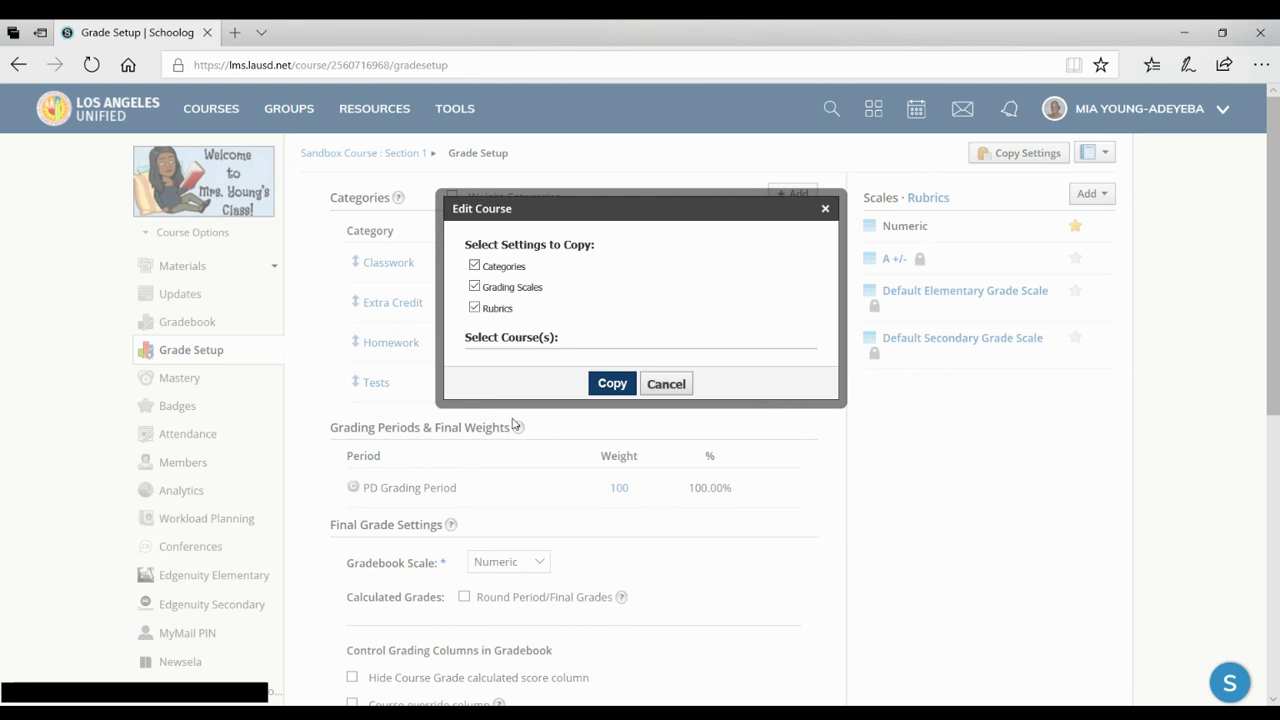
pyautogui.click(613, 385)
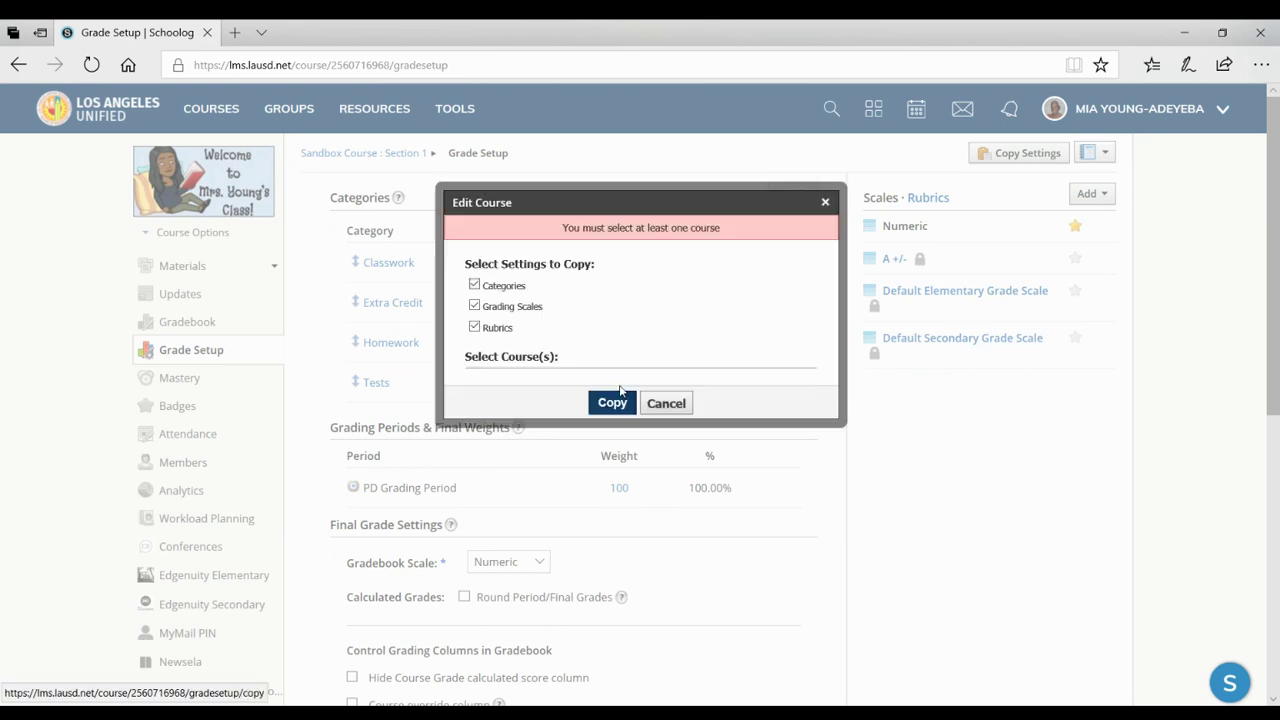
pyautogui.click(663, 402)
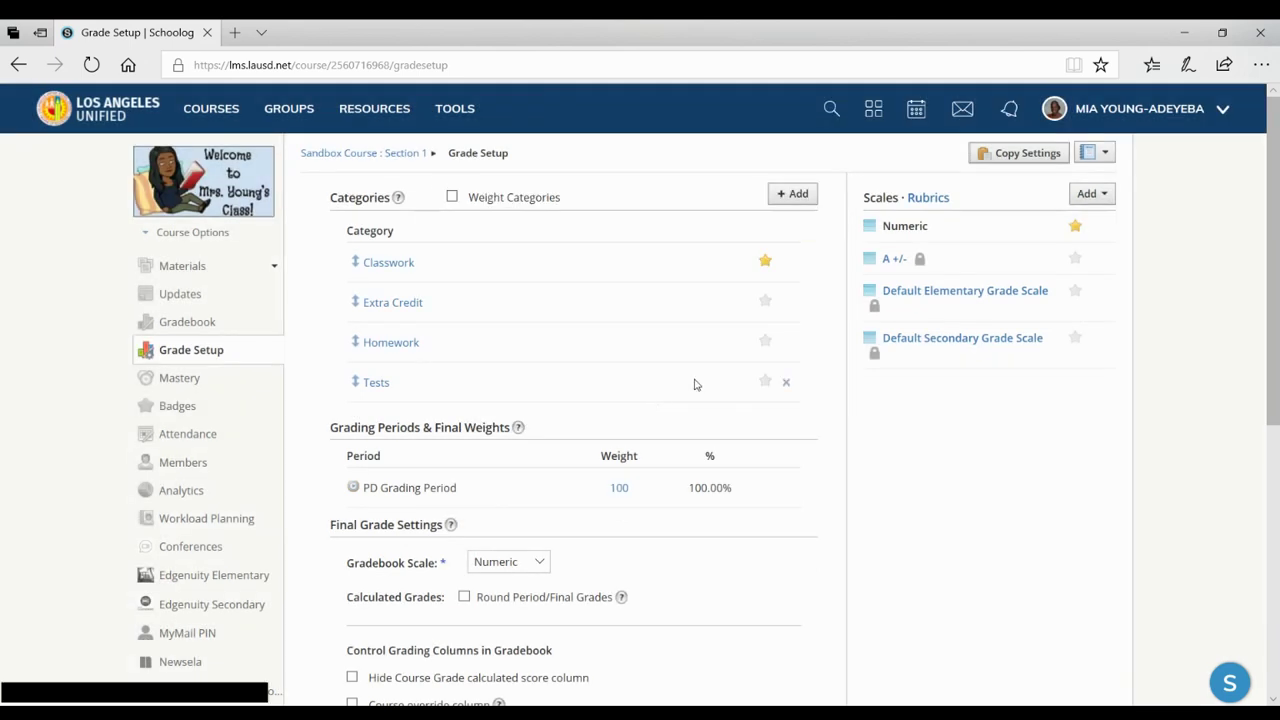
# - From the course Materials page, start creating a new discussion via Add Materials
pyautogui.click(177, 266)
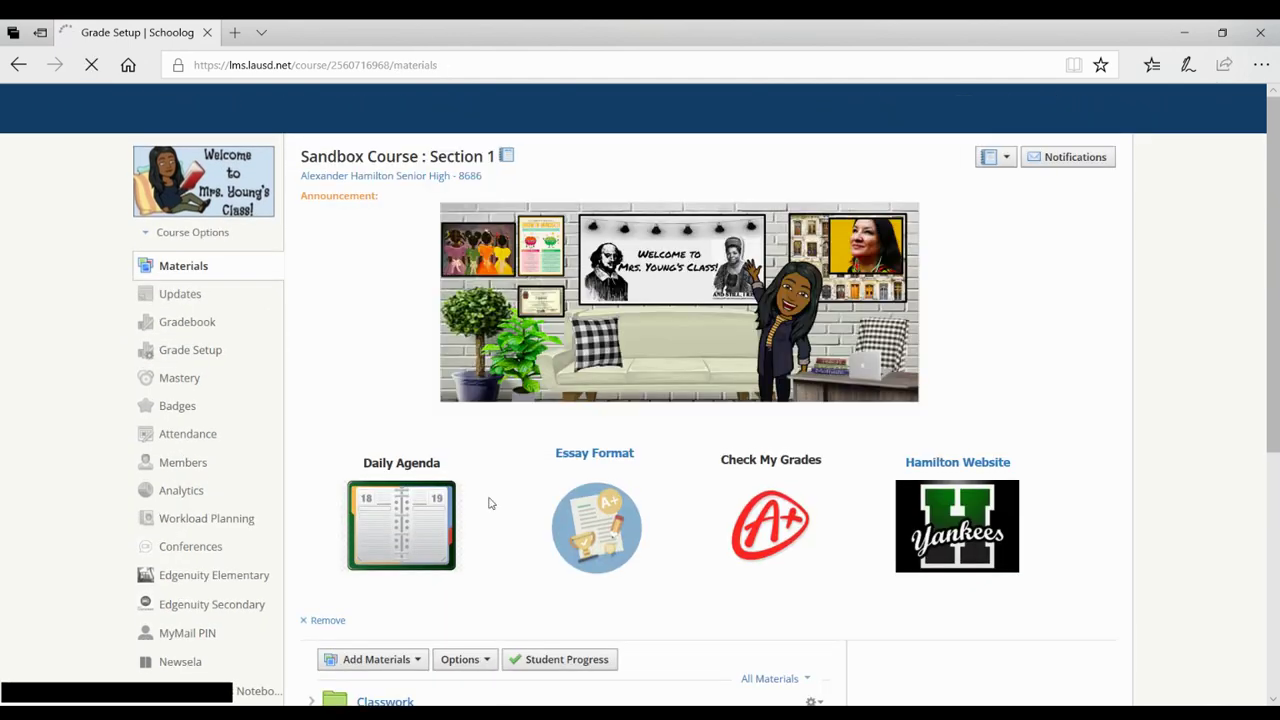
pyautogui.scroll(-3, 490, 503)
pyautogui.moveTo(417, 476); pyautogui.dragTo(417, 456)
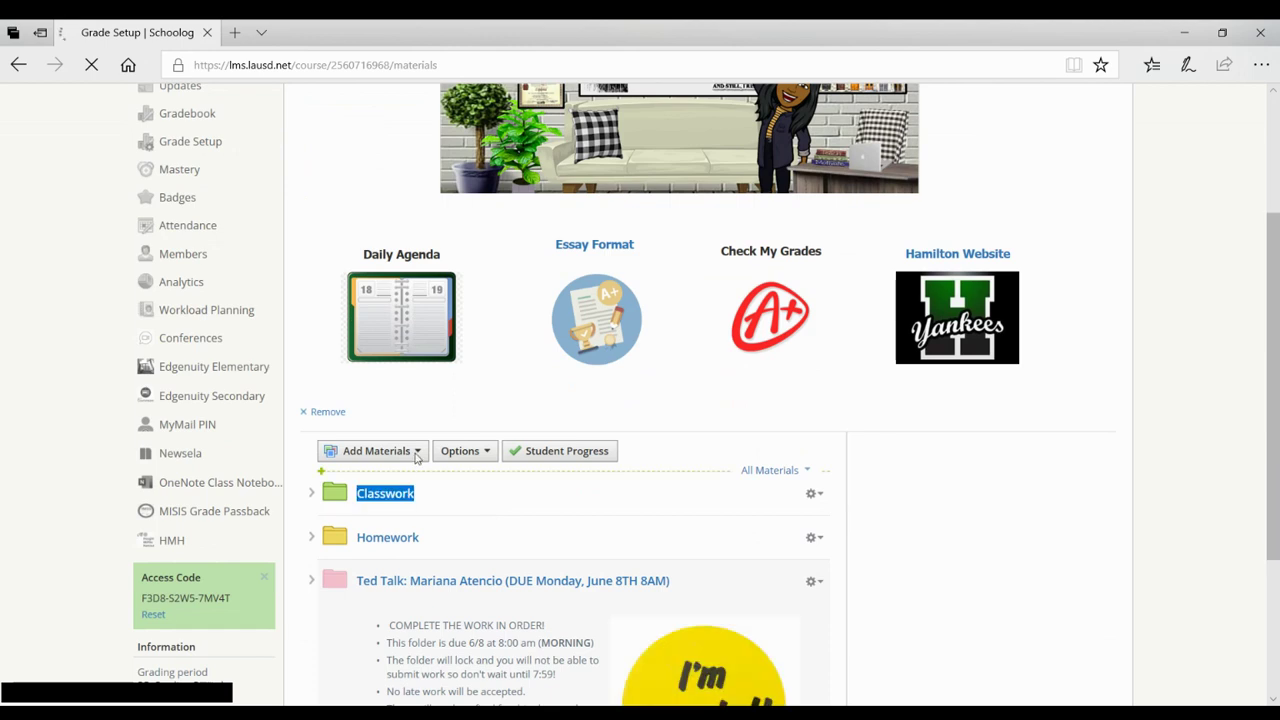
pyautogui.click(417, 456)
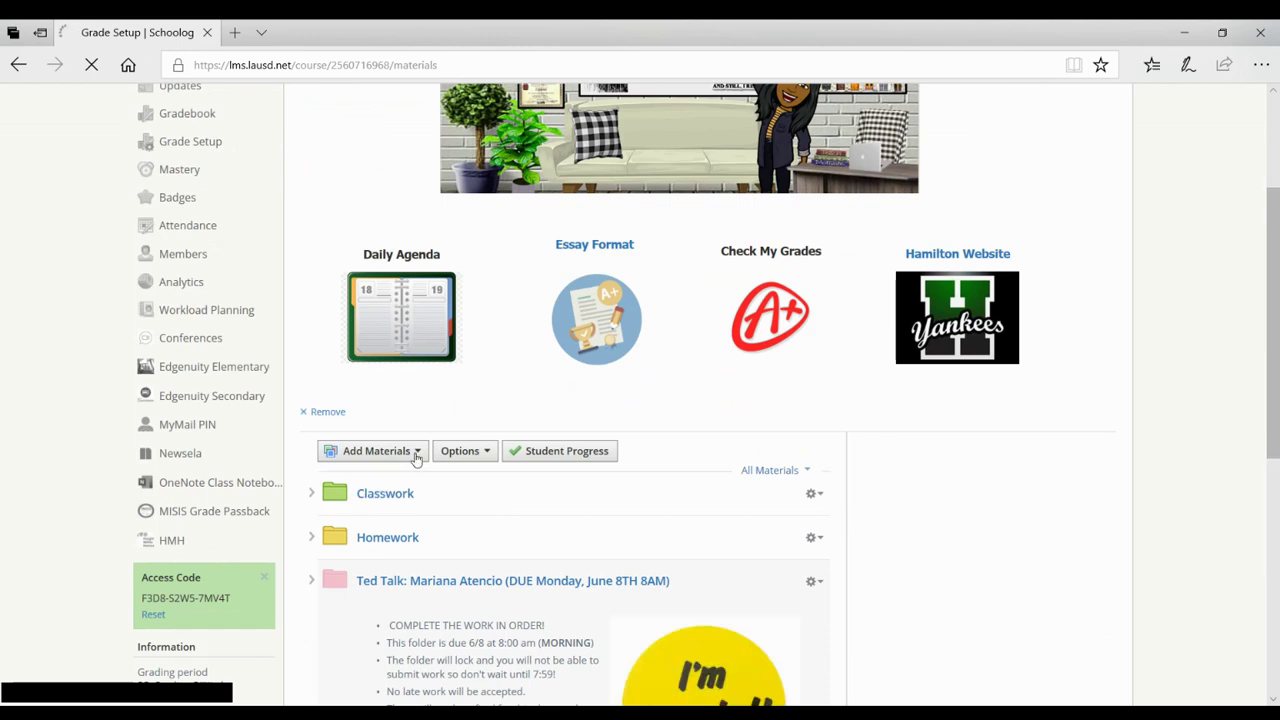
pyautogui.click(417, 453)
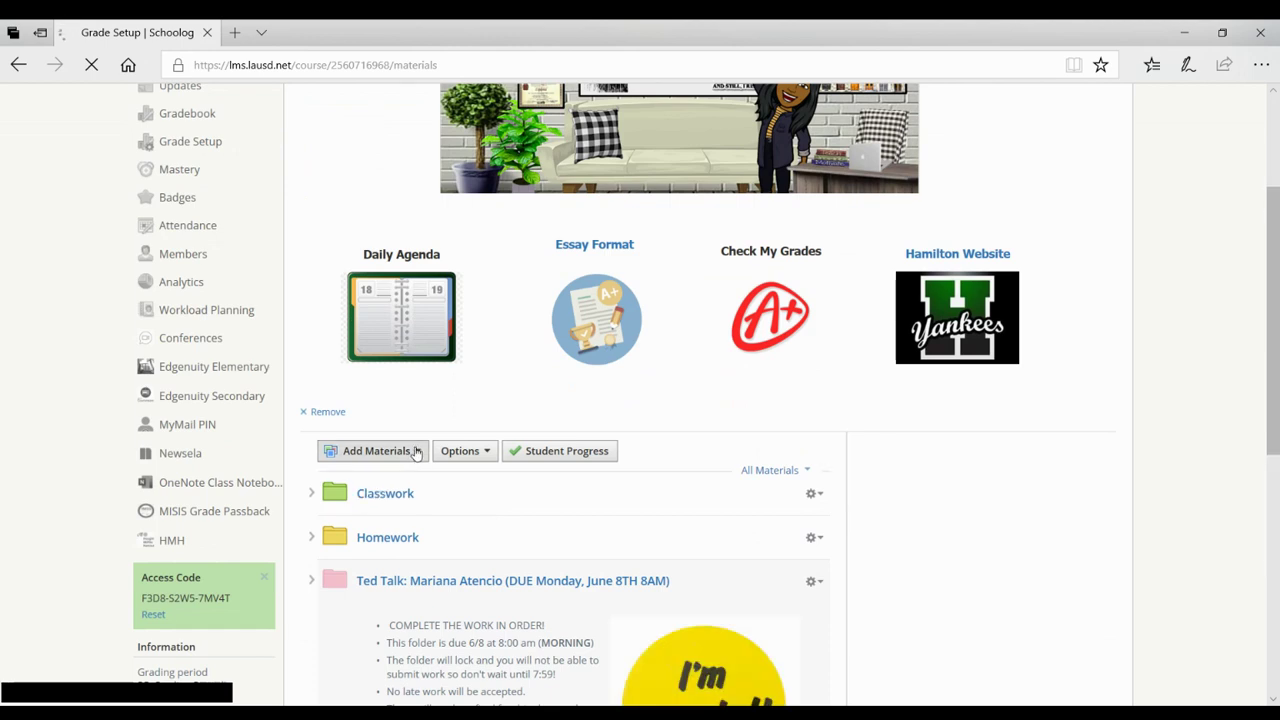
pyautogui.click(417, 451)
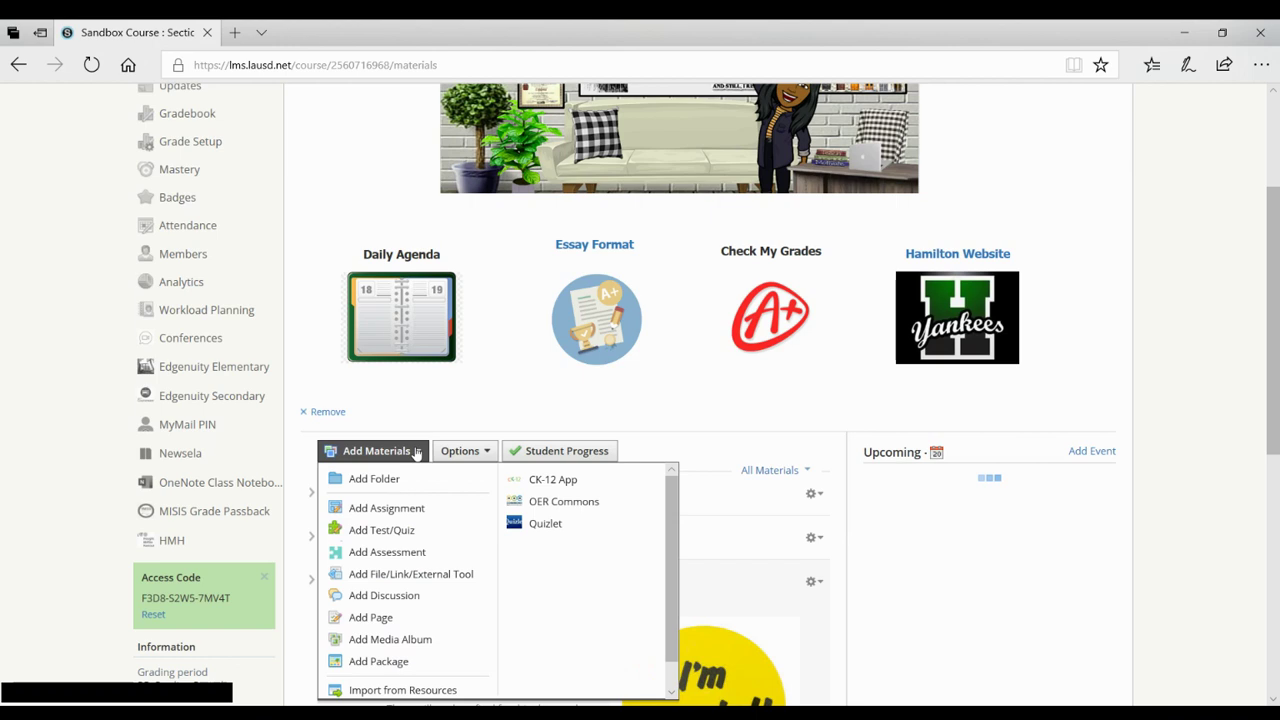
pyautogui.click(405, 597)
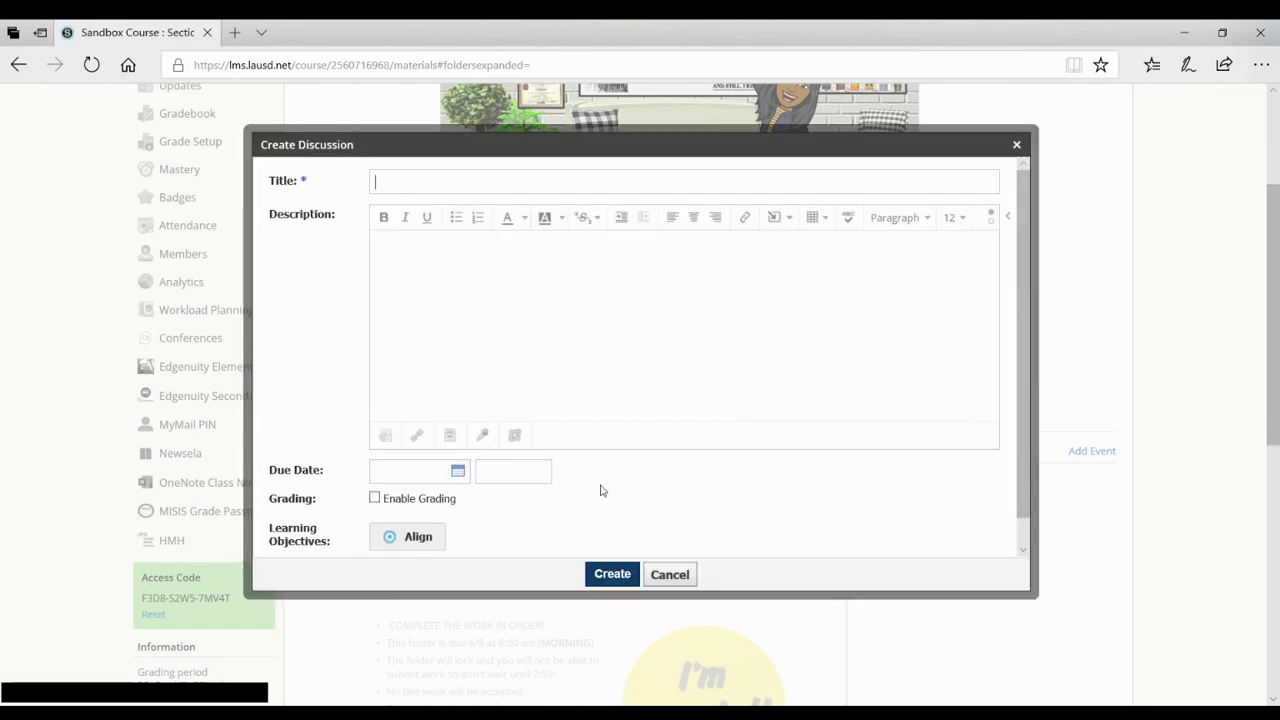
# - Enable grading on the discussion to view its Category options, then cancel the form
pyautogui.scroll(-1, 600, 486)
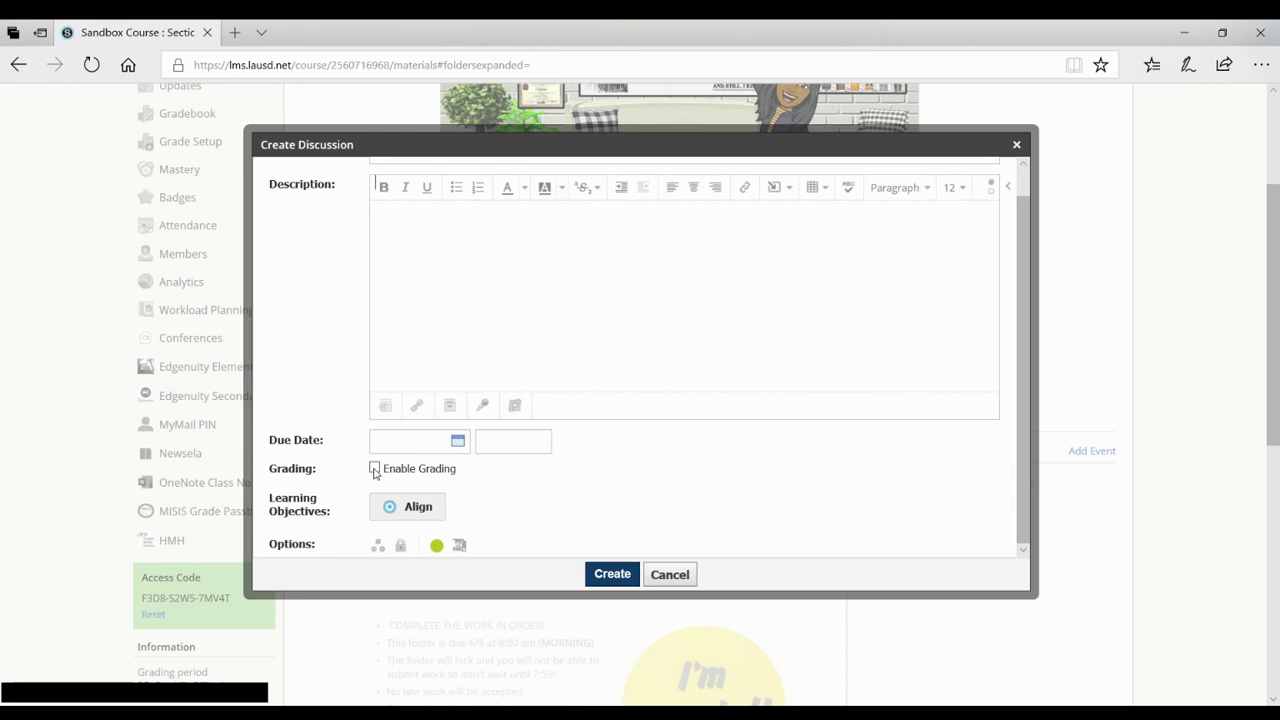
pyautogui.click(375, 470)
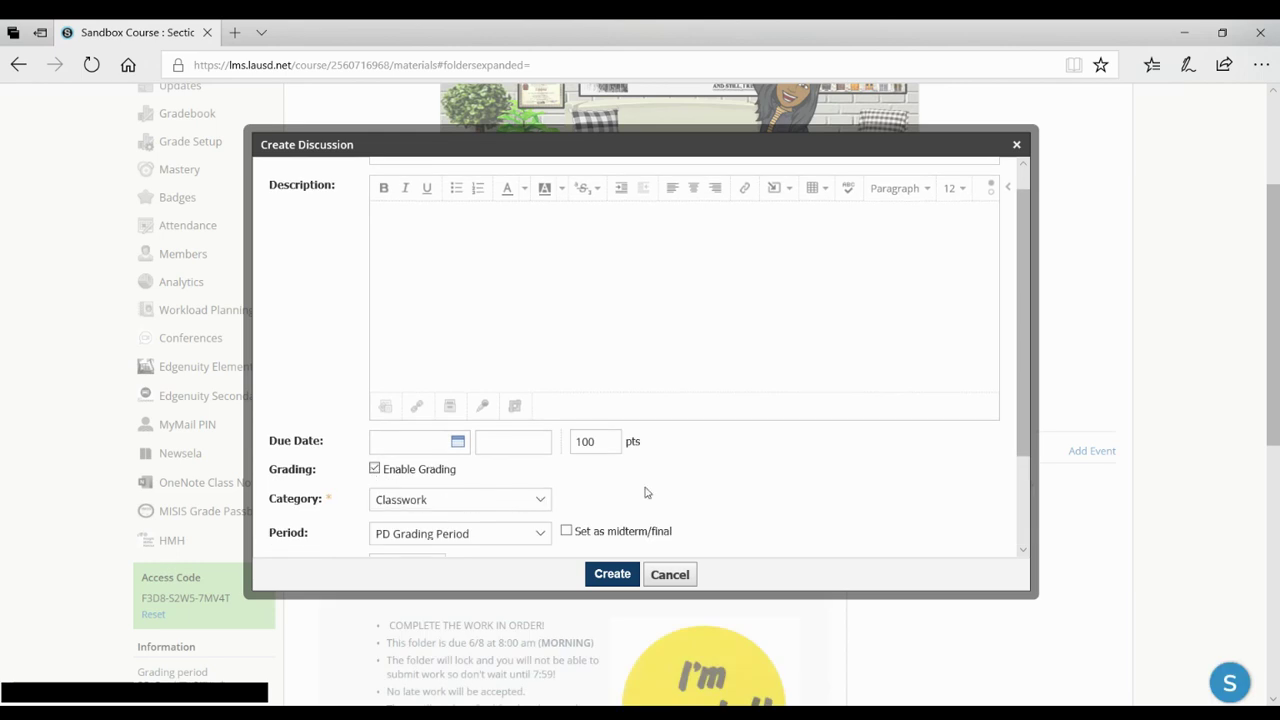
pyautogui.scroll(-3, 645, 492)
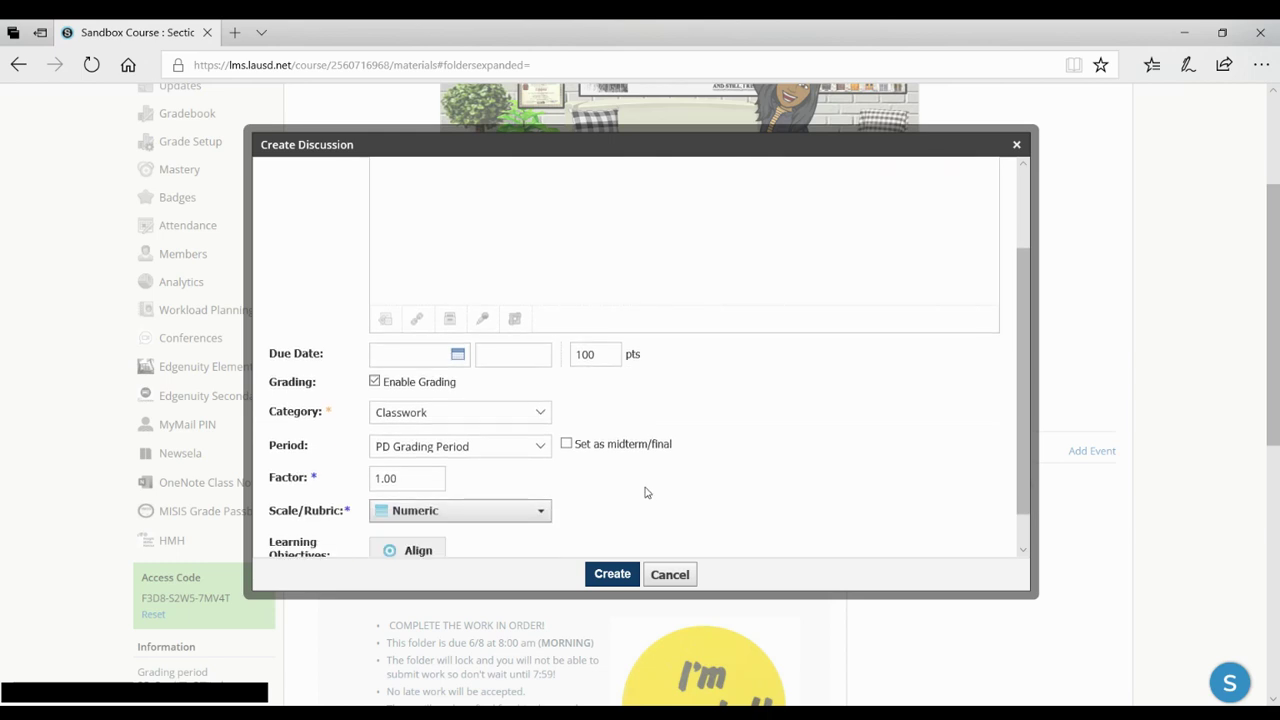
pyautogui.scroll(-1, 645, 492)
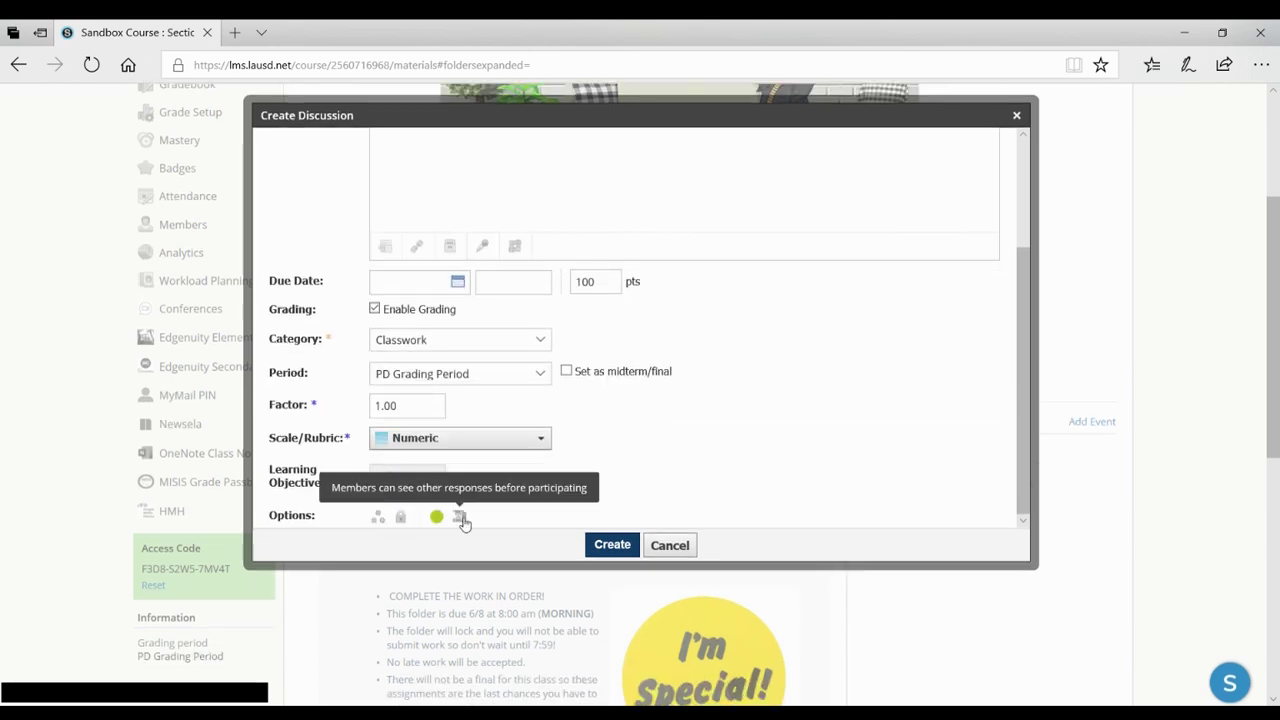
pyautogui.click(684, 549)
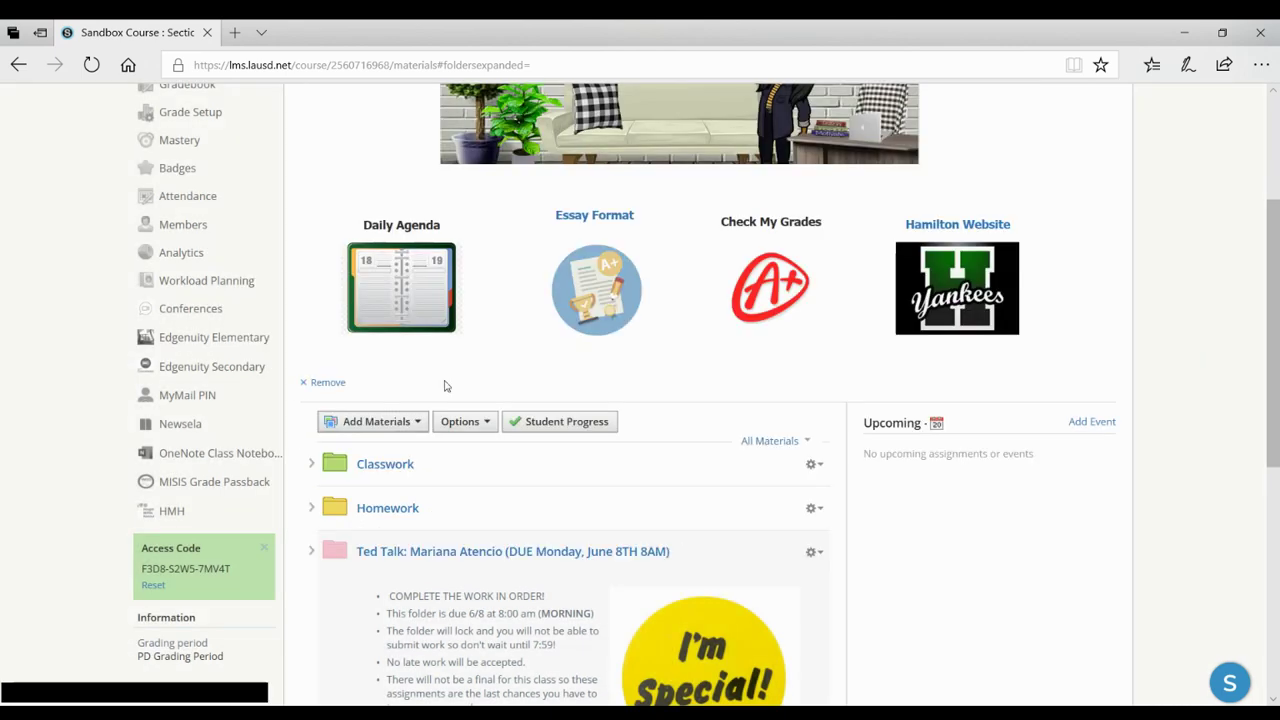
pyautogui.scroll(5, 446, 386)
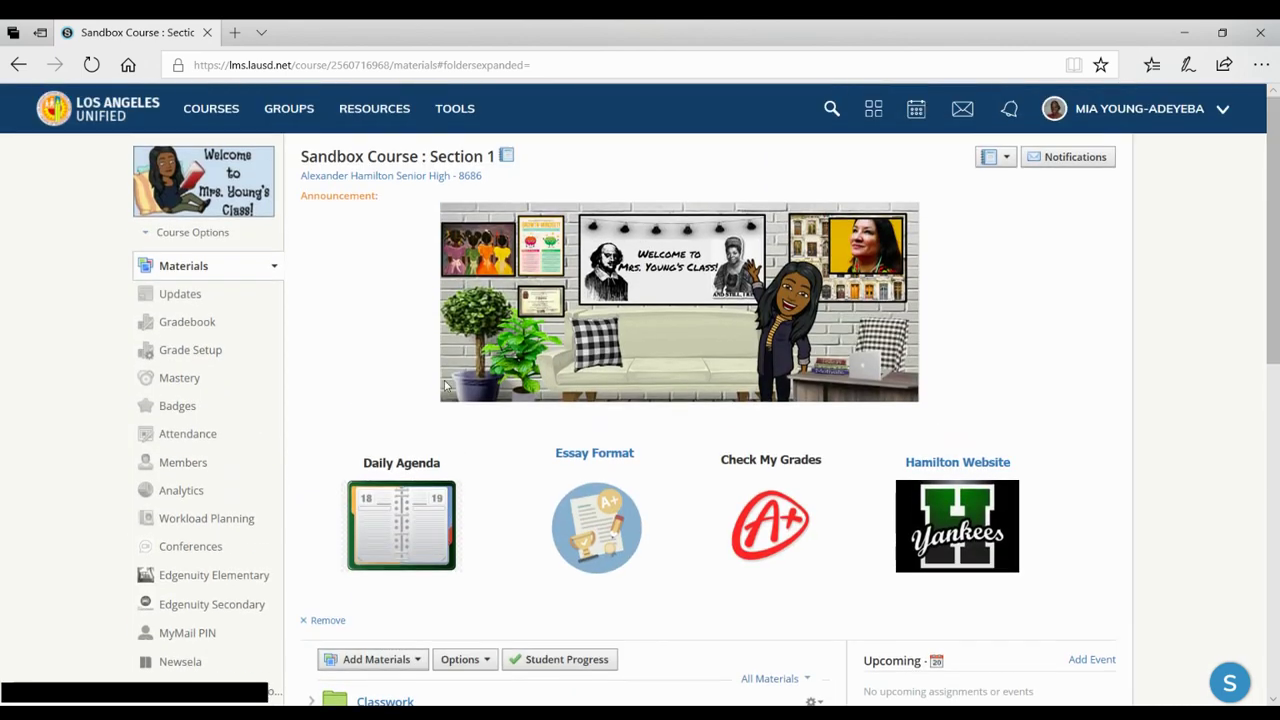
# - Open the Gradebook and review the All Materials, Created sort and View dropdowns unchanged
pyautogui.click(187, 325)
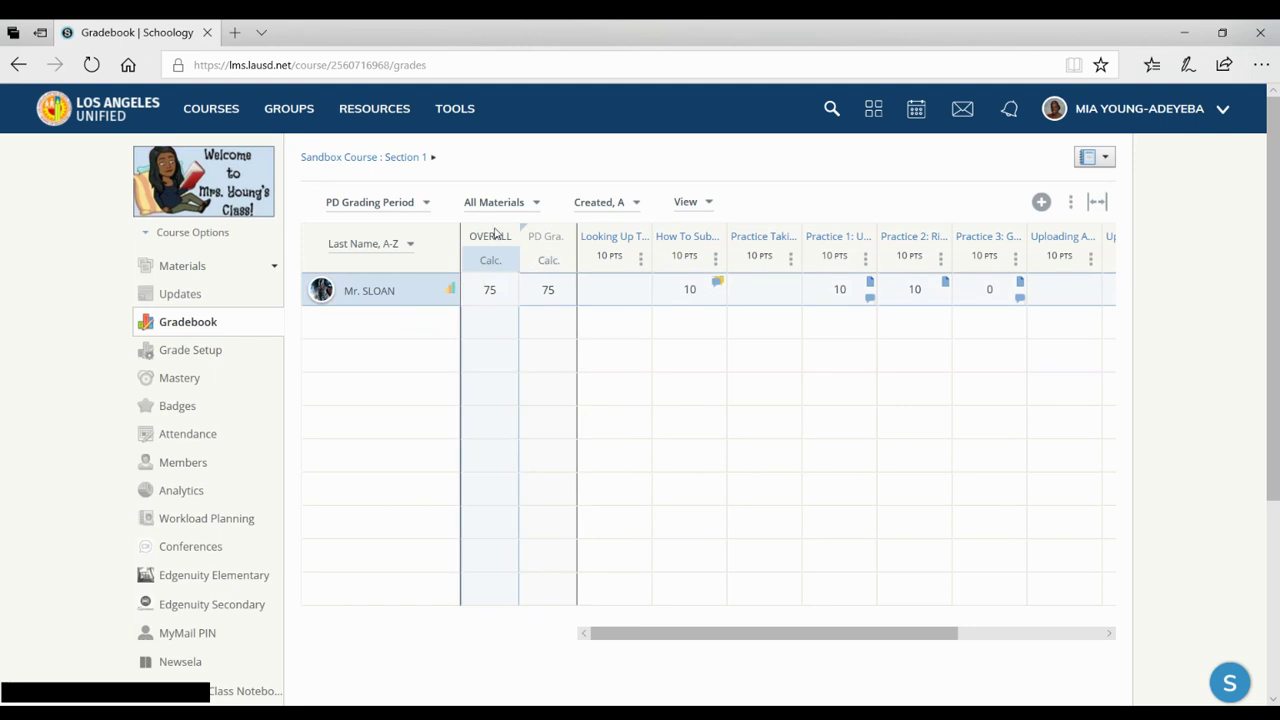
pyautogui.click(535, 204)
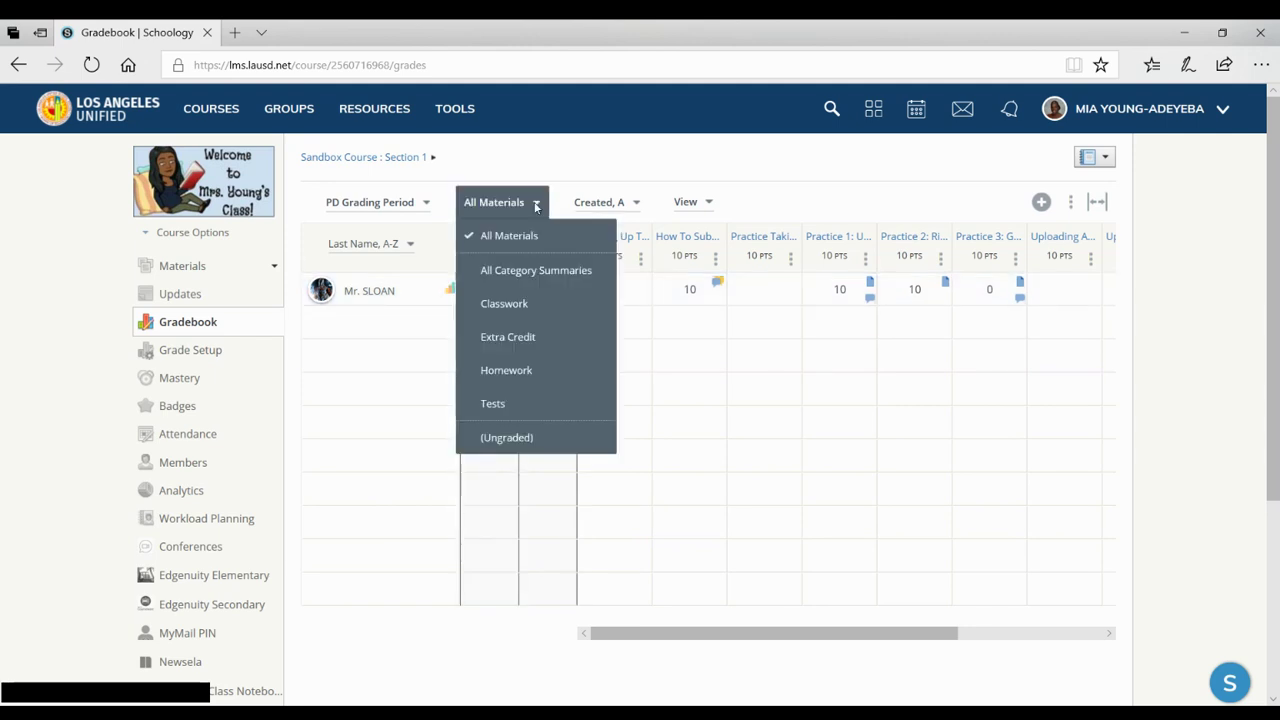
pyautogui.click(640, 205)
pyautogui.click(640, 205)
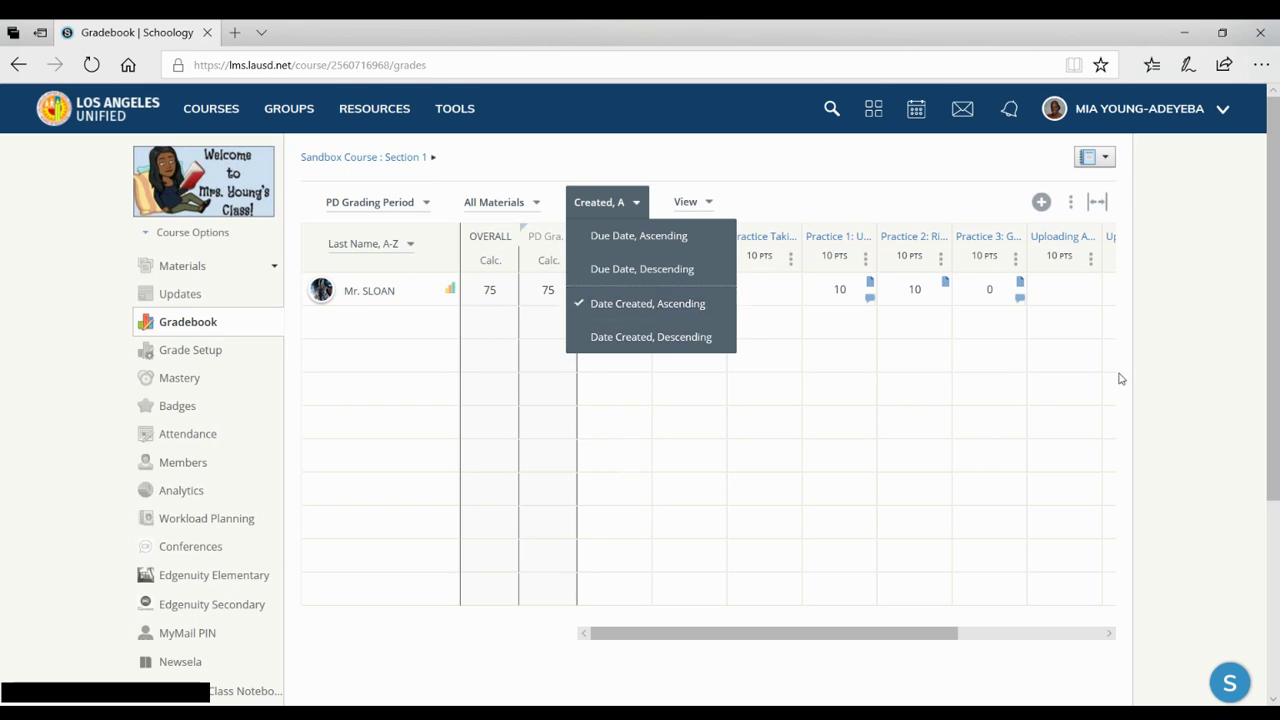
pyautogui.click(767, 182)
pyautogui.click(712, 204)
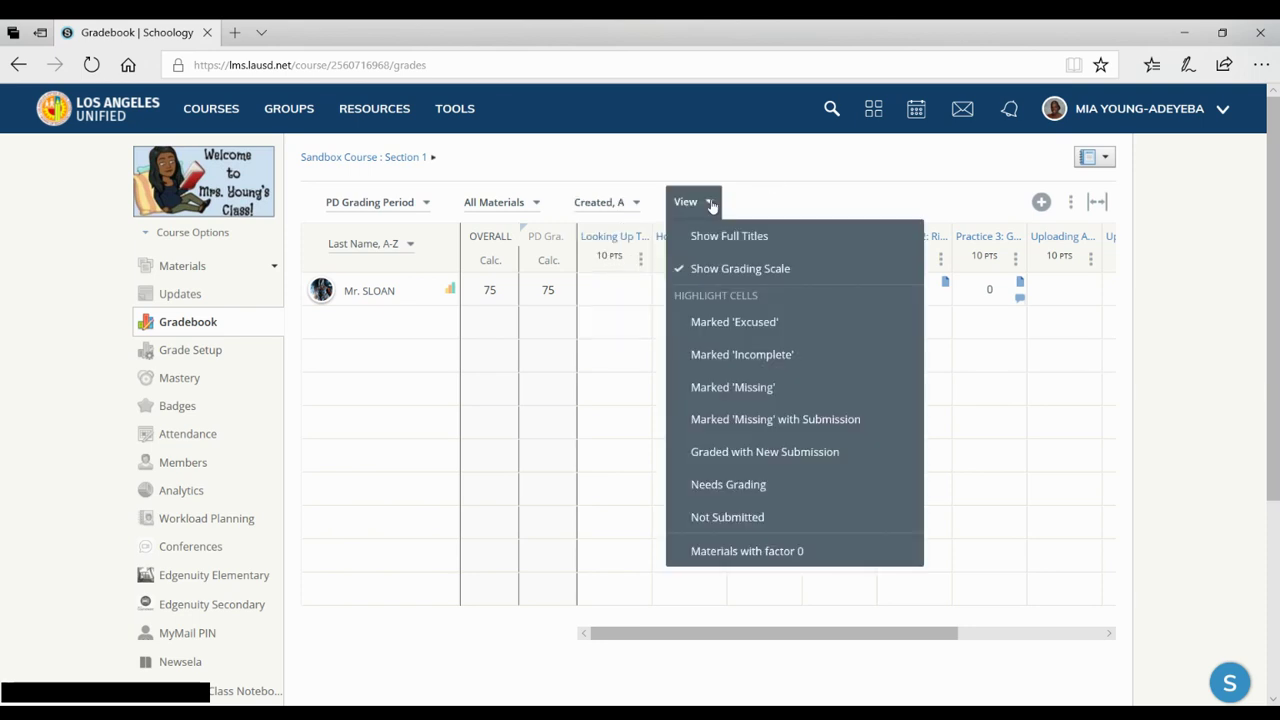
pyautogui.click(808, 177)
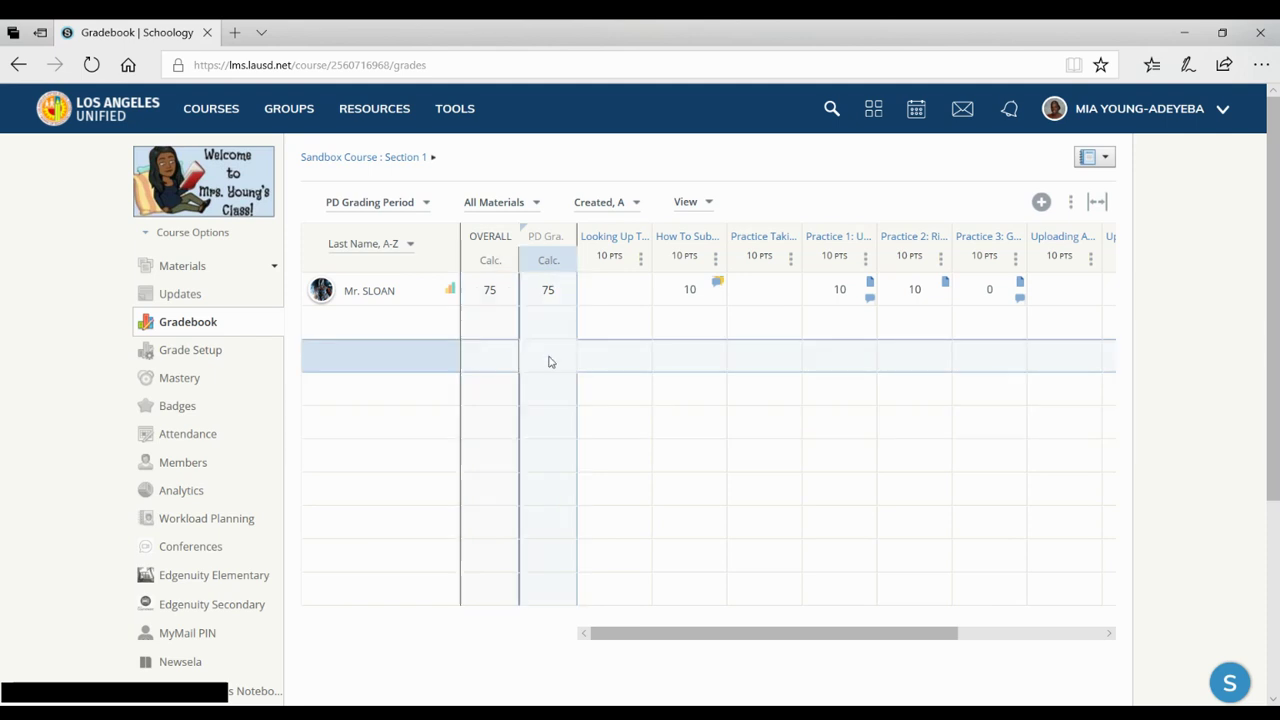
# - In Grade Setup, enable 'Hide Grading Periods calculated score columns' and save
pyautogui.click(176, 356)
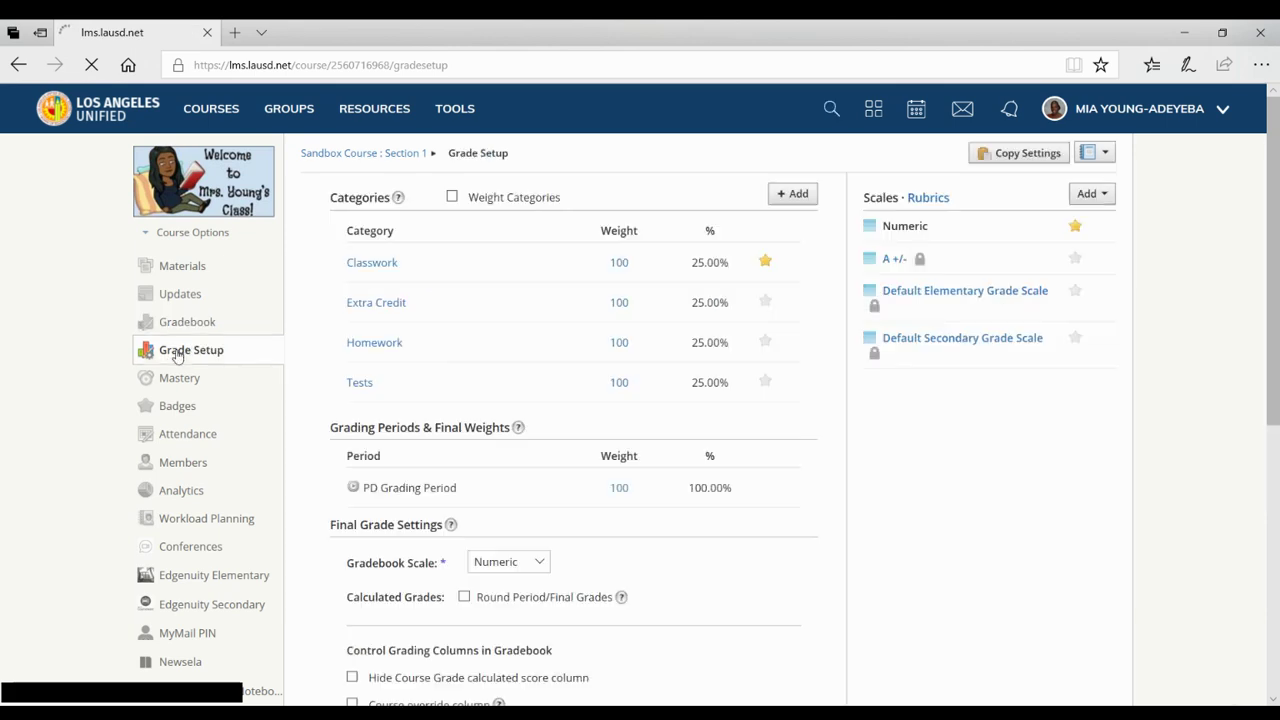
pyautogui.scroll(-3, 549, 527)
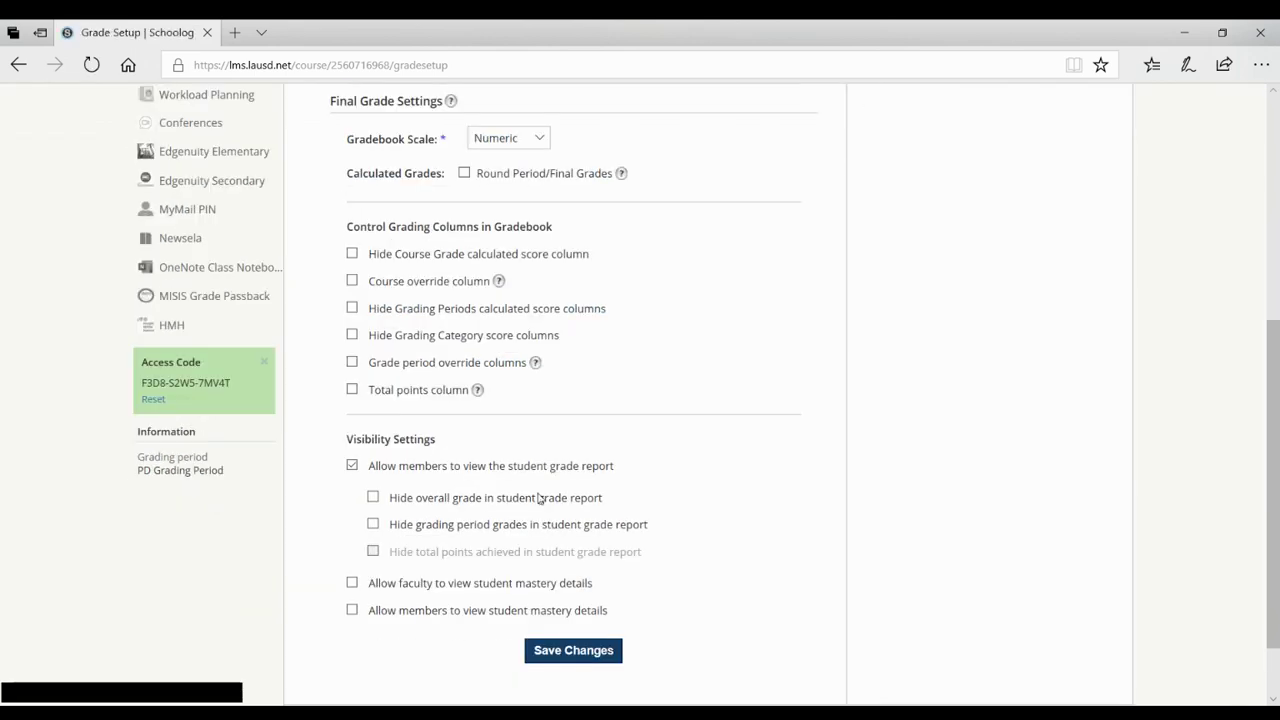
pyautogui.click(352, 309)
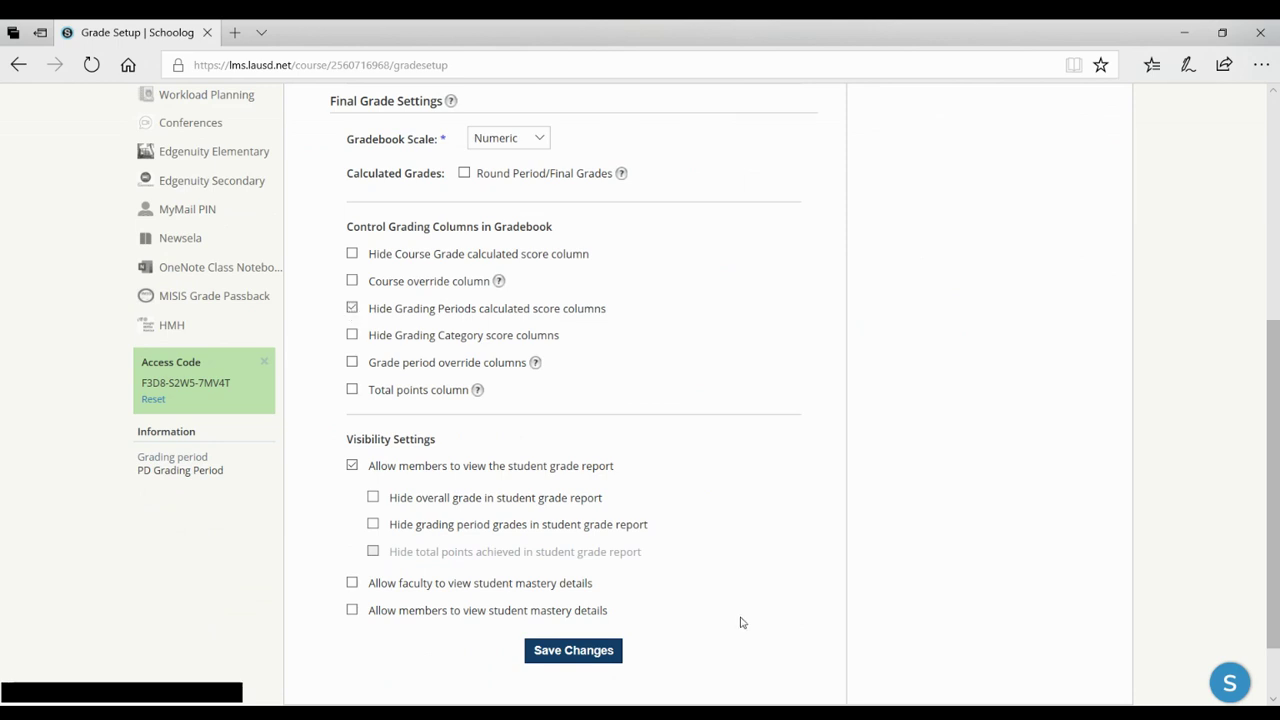
pyautogui.click(598, 657)
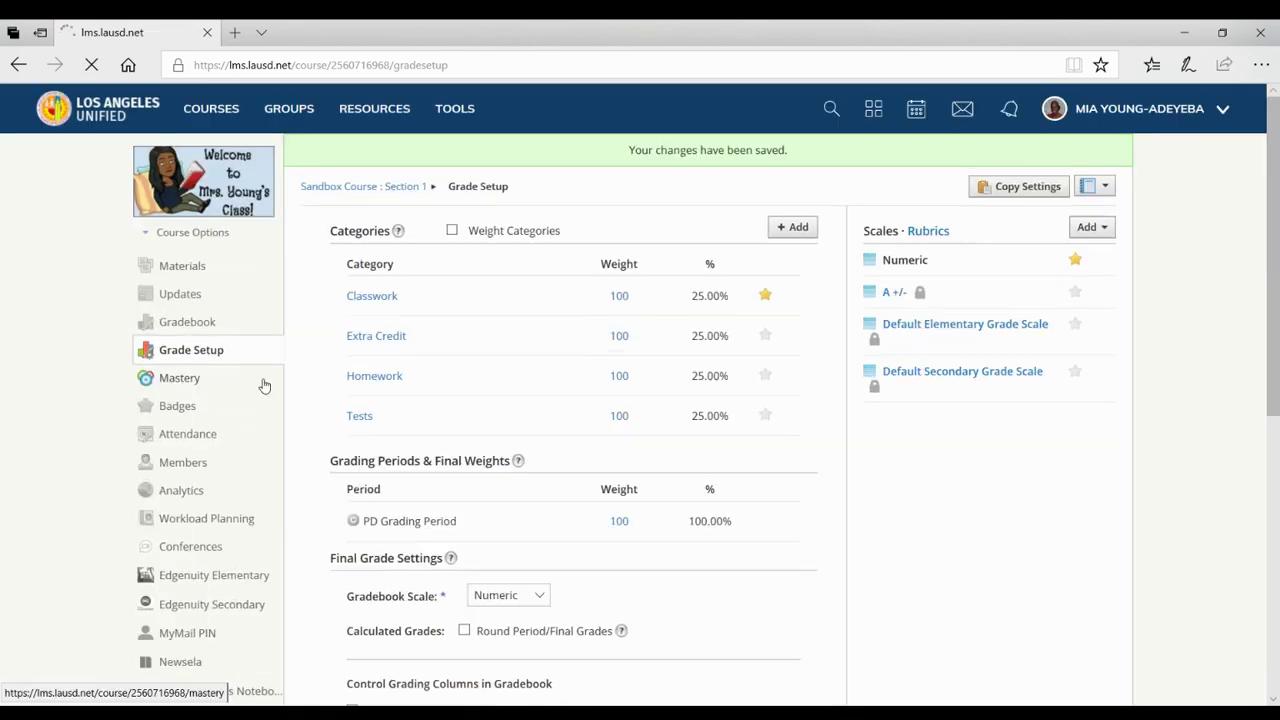
# - From the Gradebook, open the student's grade report showing 75% and scroll through it
pyautogui.click(193, 324)
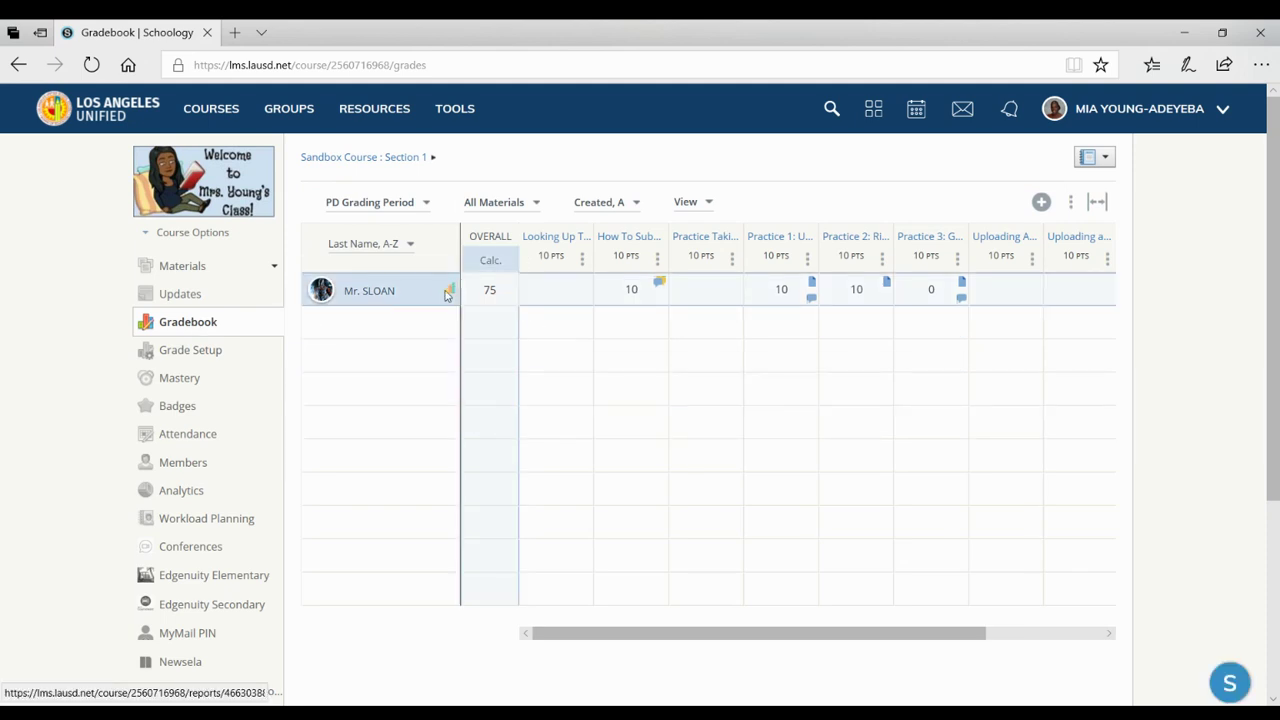
pyautogui.click(451, 292)
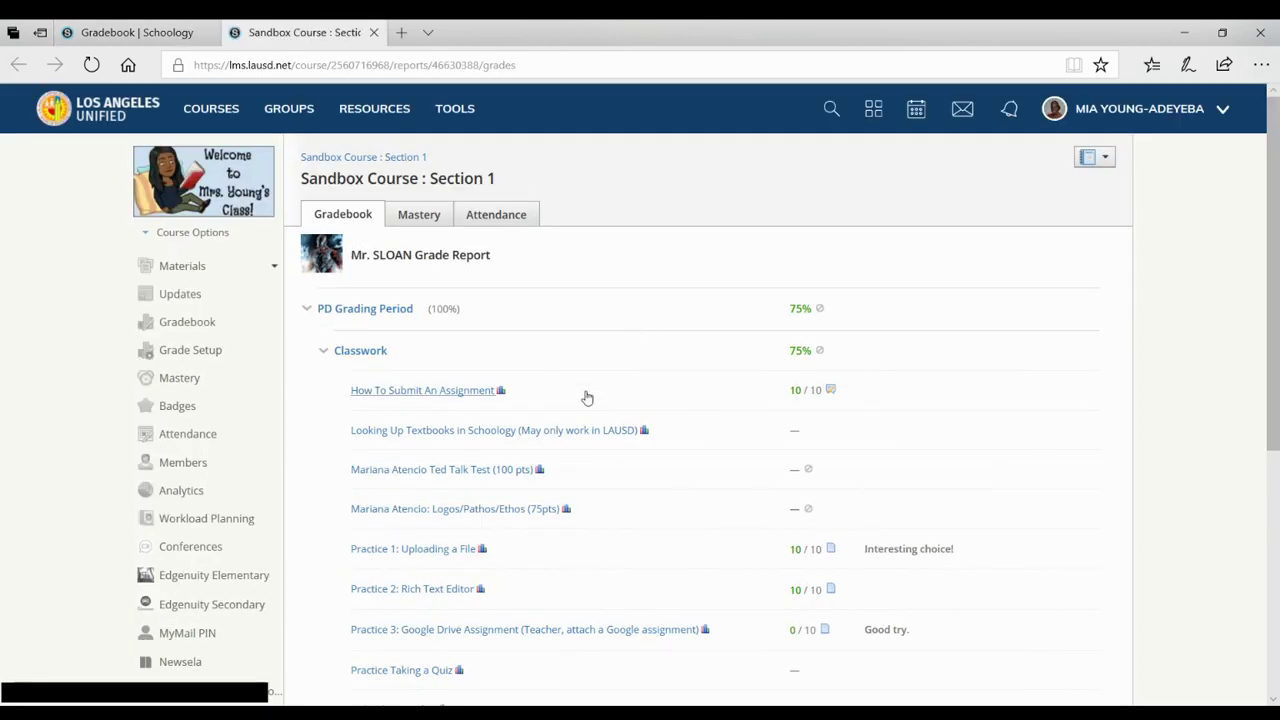
pyautogui.scroll(-2, 587, 398)
pyautogui.scroll(-2, 587, 398)
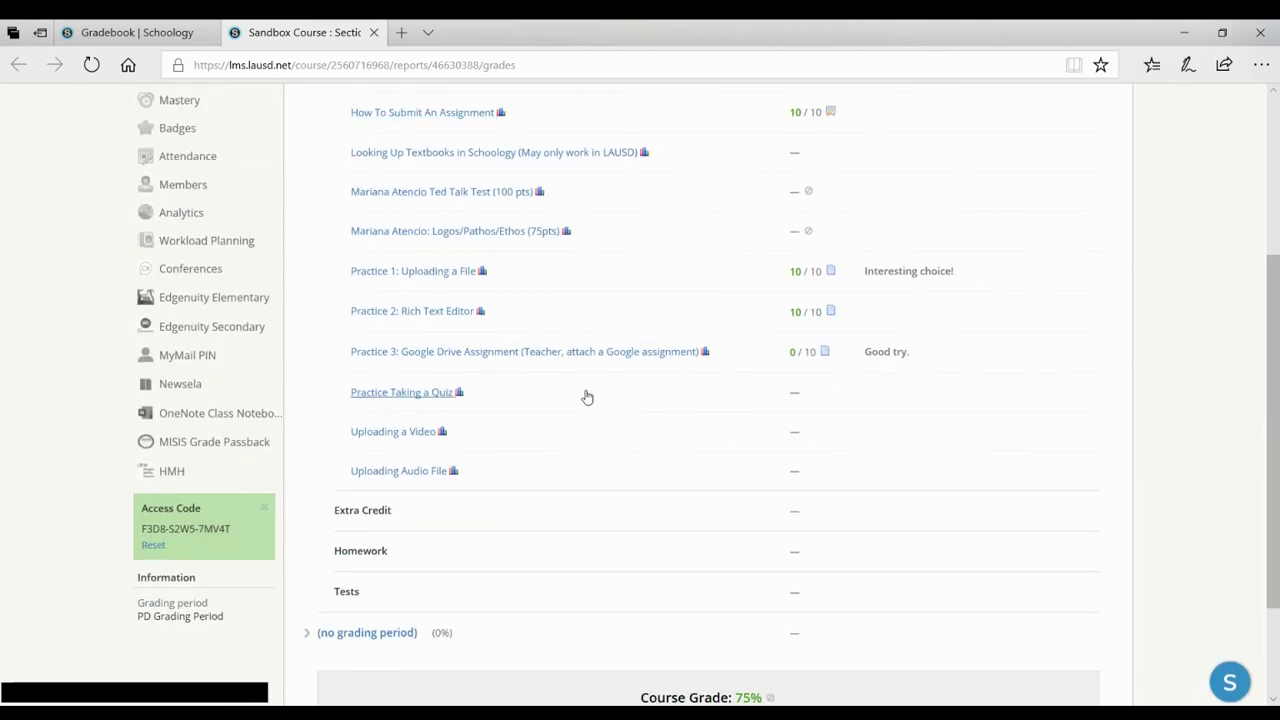
pyautogui.scroll(-2, 910, 377)
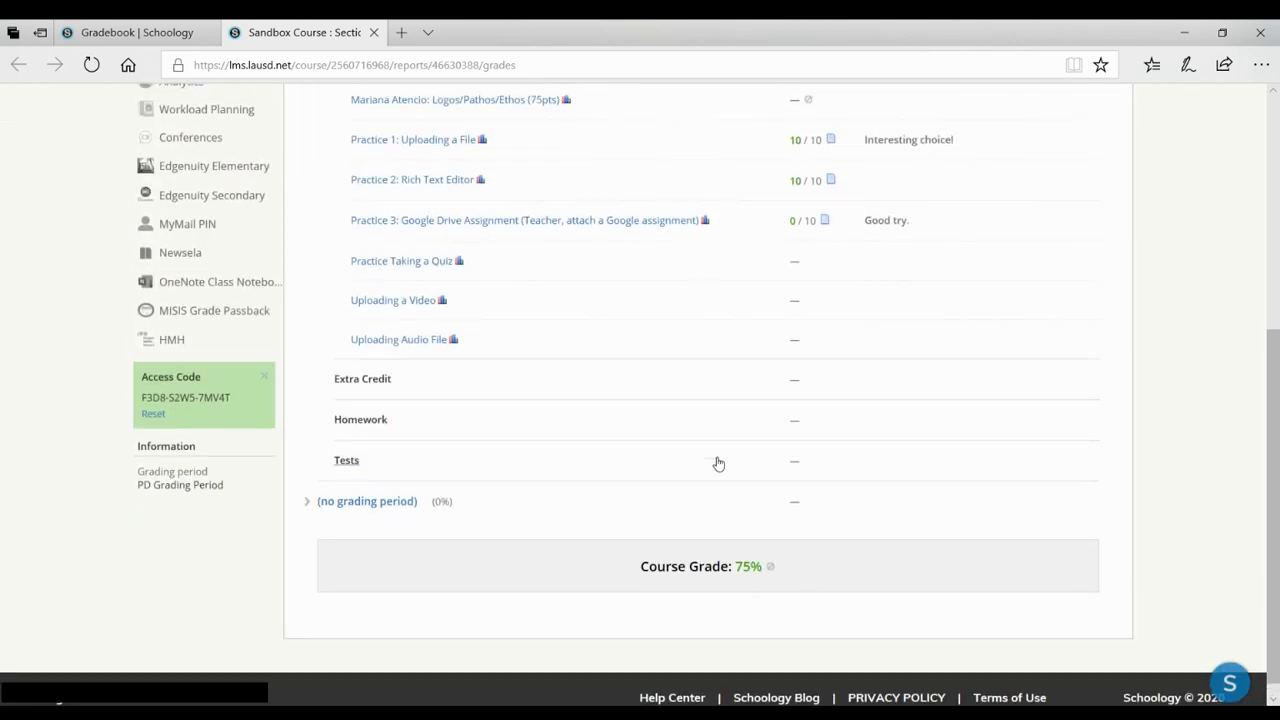
pyautogui.scroll(6, 718, 463)
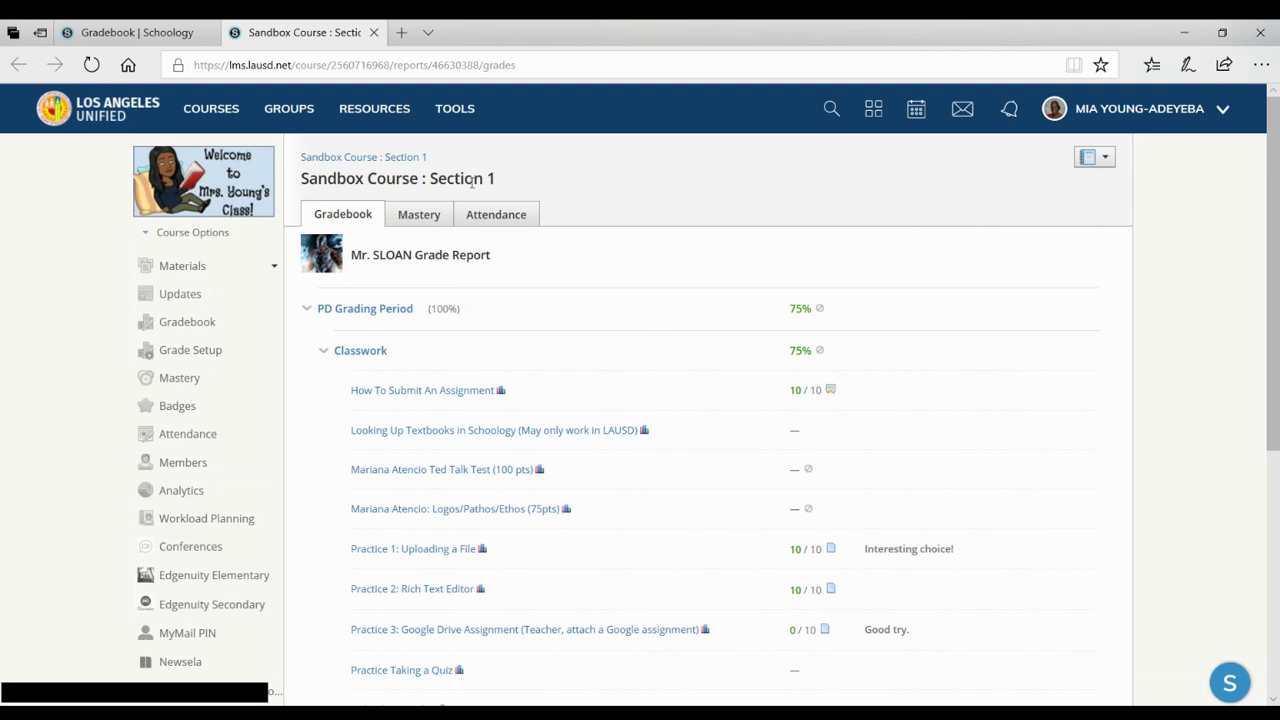